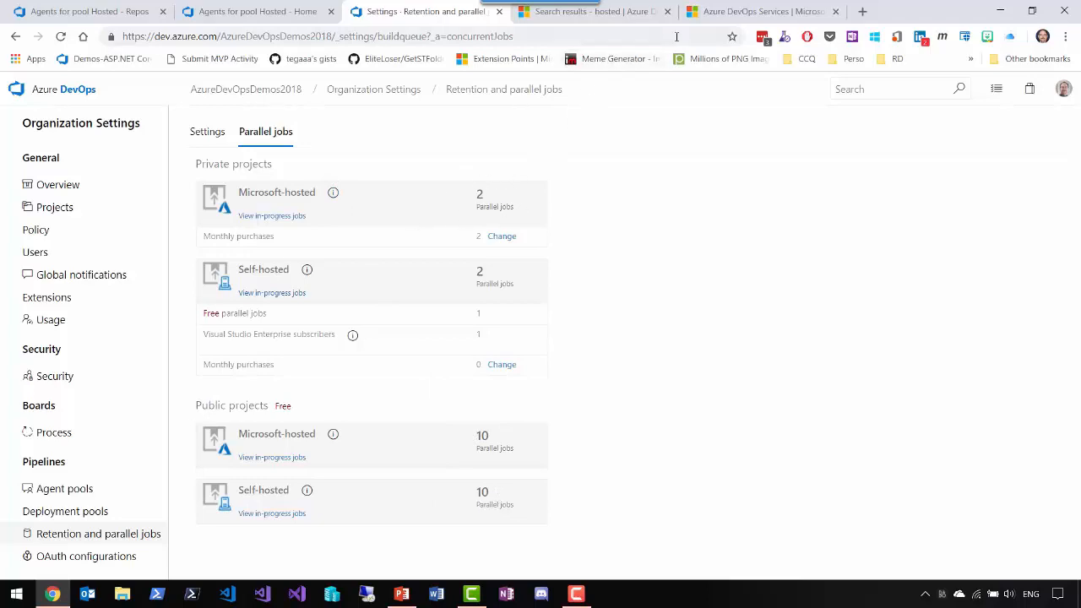
- Examine the Azure DevOps Services pricing page for the plan tiers and the cost of extra Microsoft-hosted and self-hosted parallel jobs
click(756, 11)
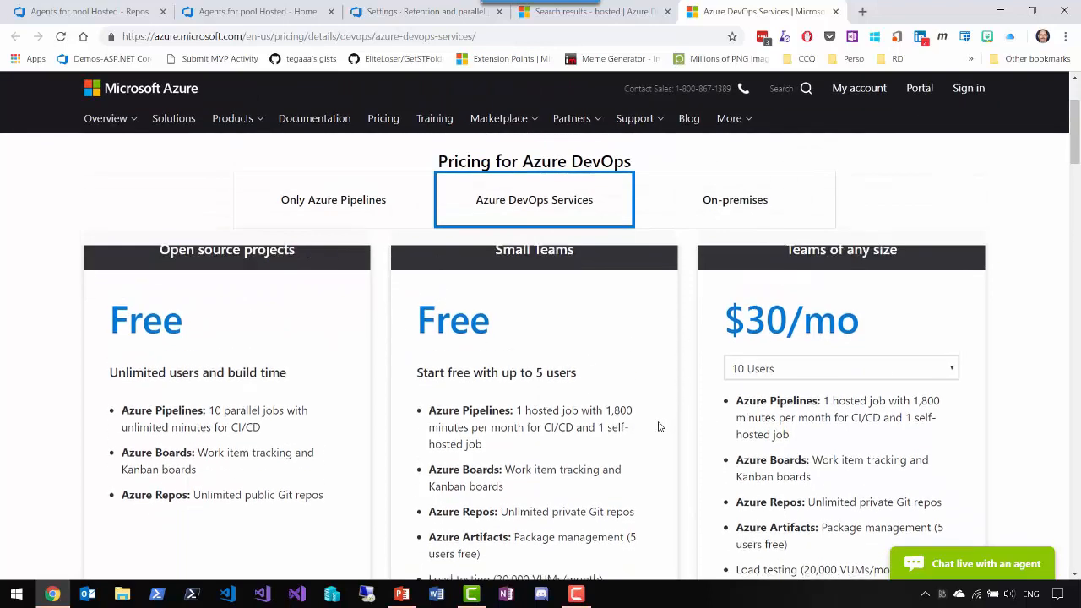
scroll(656, 427, down, 5)
scroll(409, 463, down, 6)
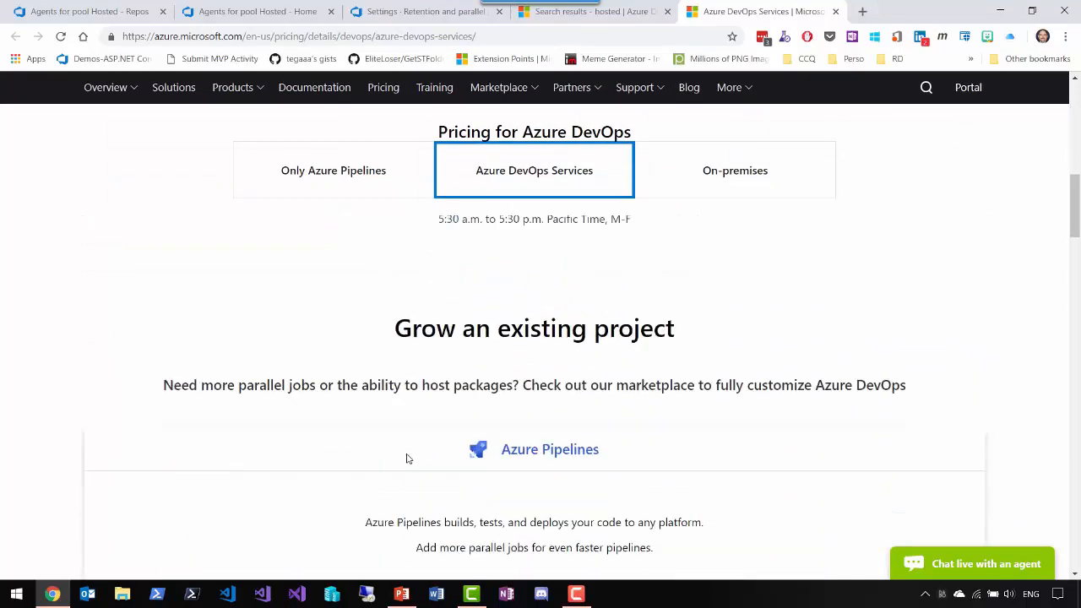
scroll(402, 441, up, 3)
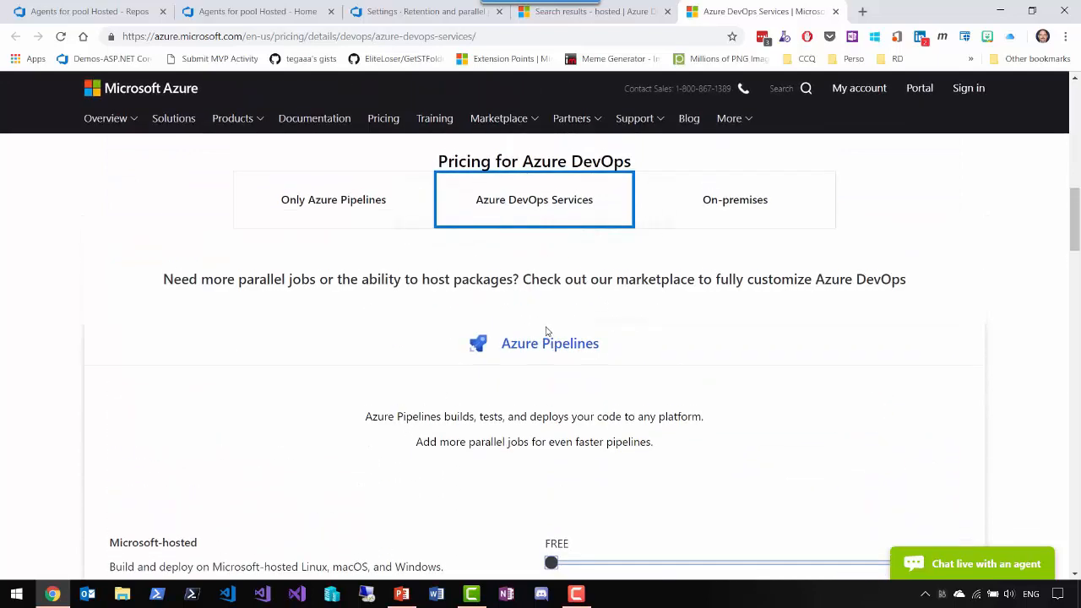
scroll(477, 386, down, 2)
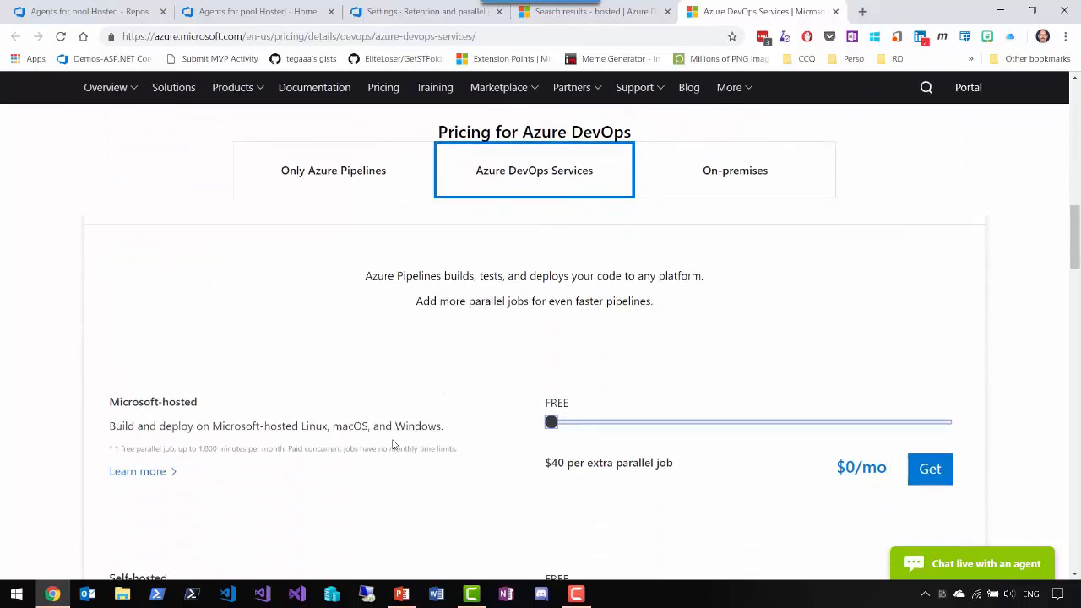
scroll(574, 426, down, 1)
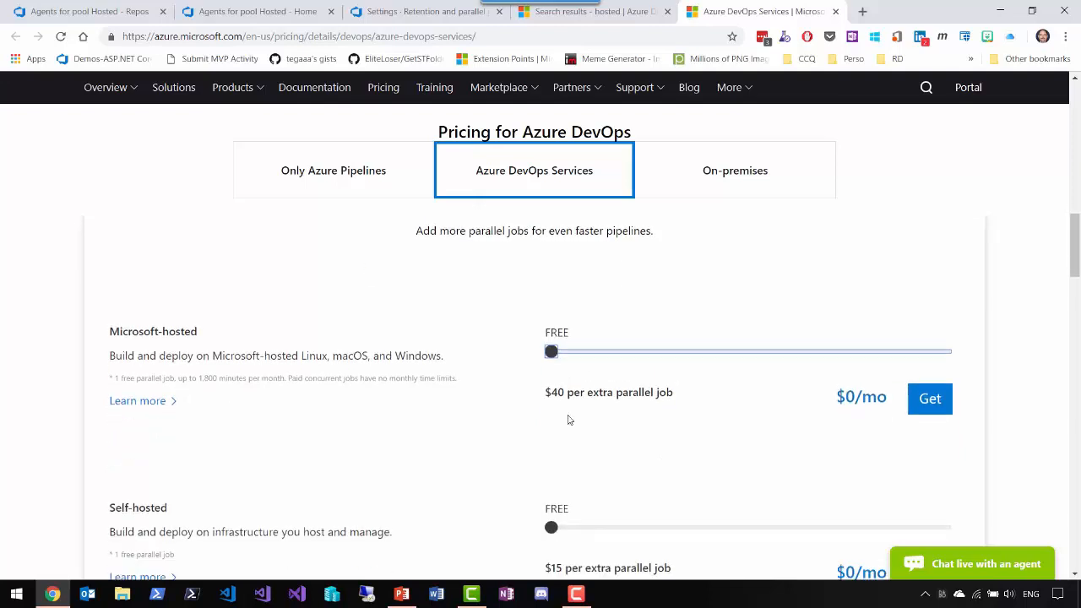
mouse_move(551, 353)
mouse_down()
mouse_move(709, 359)
mouse_move(548, 373)
mouse_up()
scroll(502, 417, down, 2)
scroll(500, 414, down, 2)
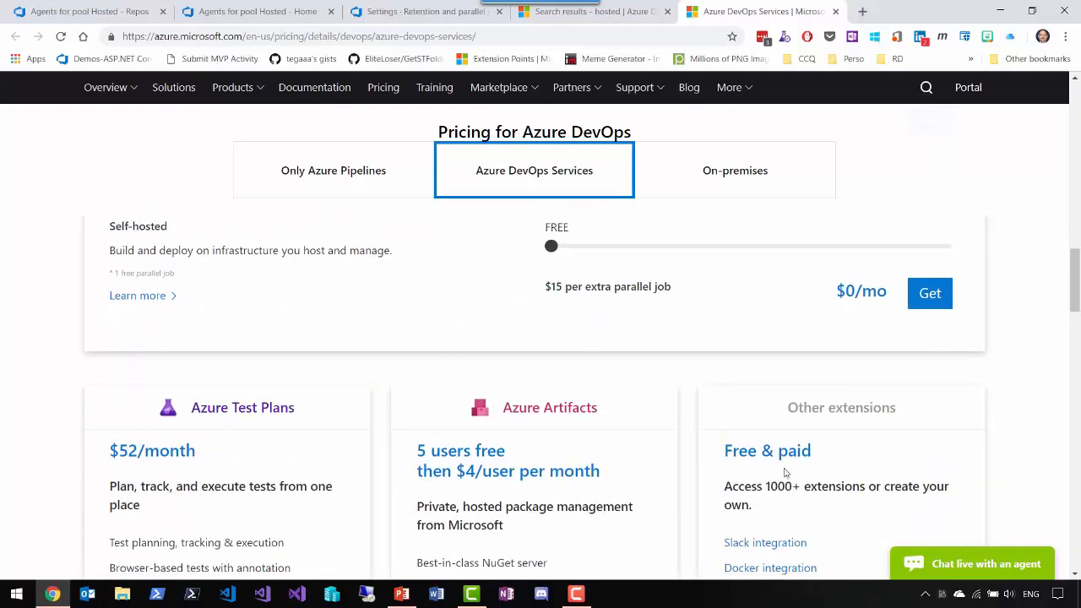
scroll(467, 399, down, 4)
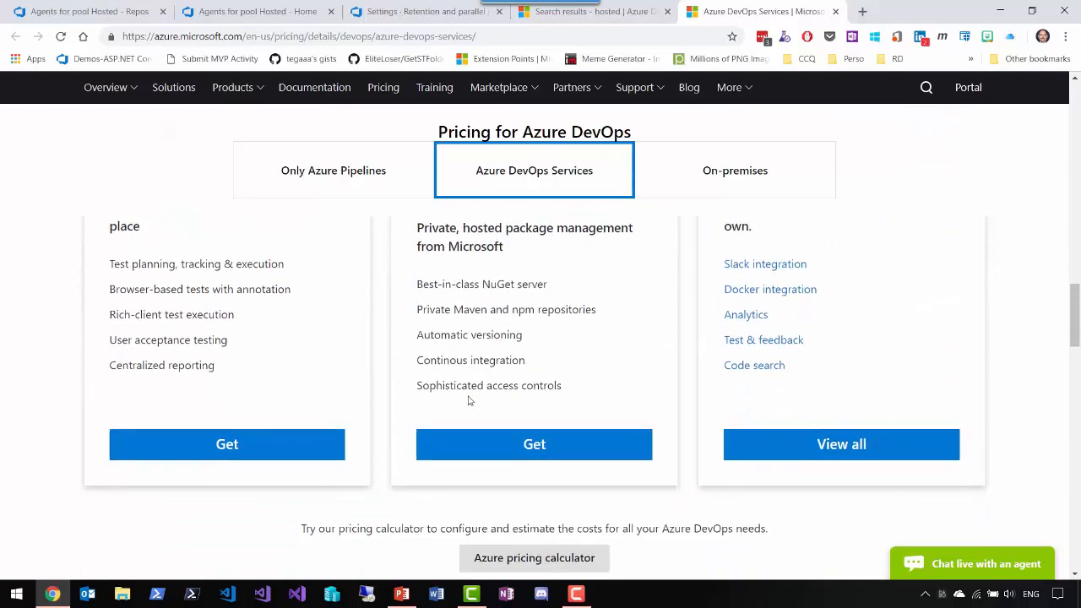
scroll(469, 395, up, 10)
scroll(470, 392, up, 1)
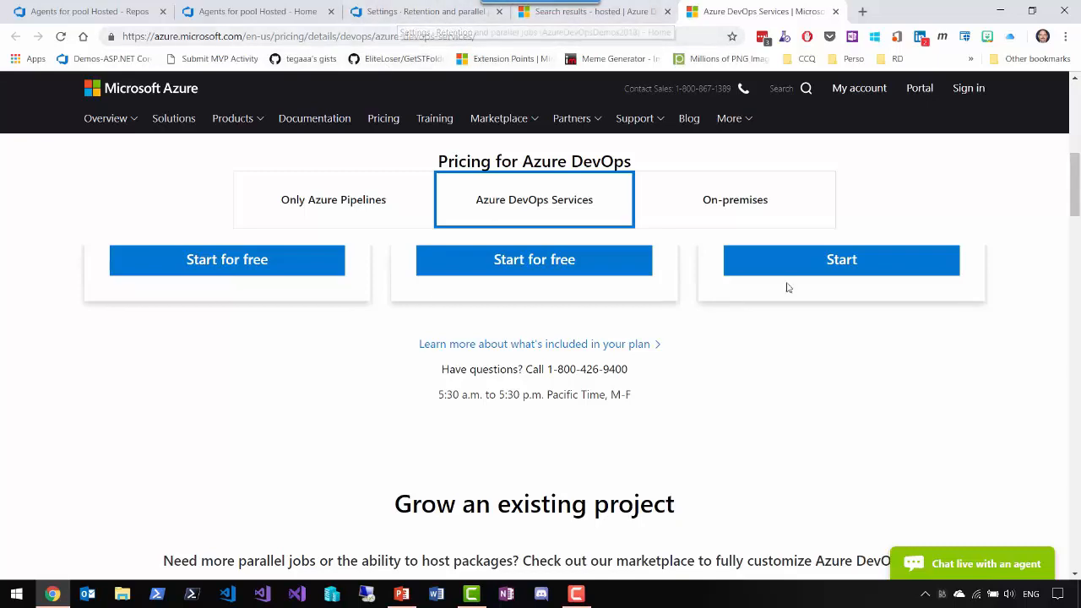
- Set the Microsoft-hosted parallel jobs on the pricing page to 2 and open the matching Marketplace offer
scroll(827, 397, down, 5)
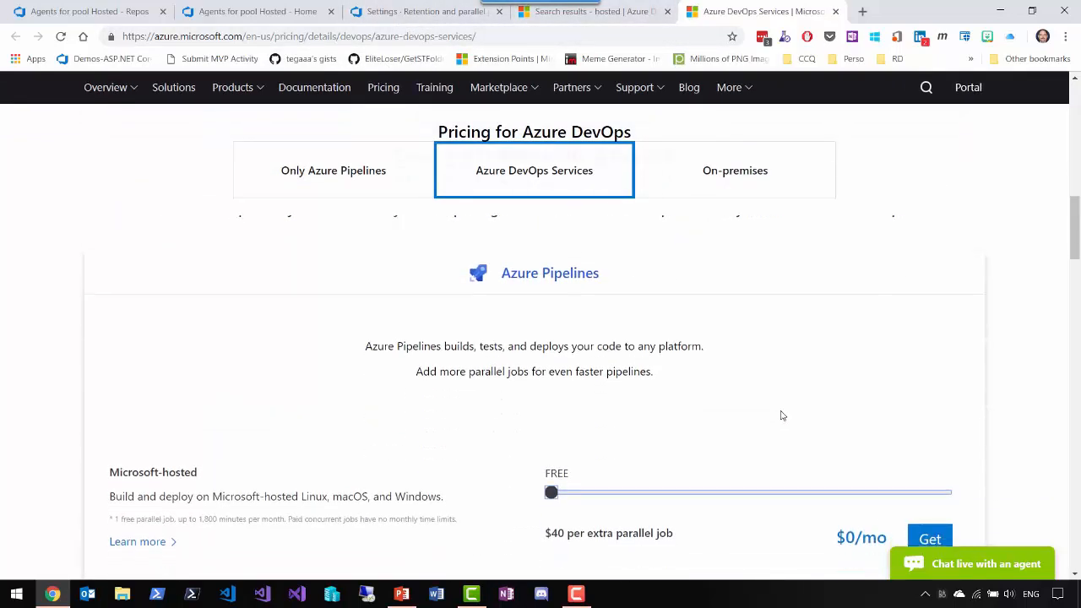
drag(550, 423, 591, 422)
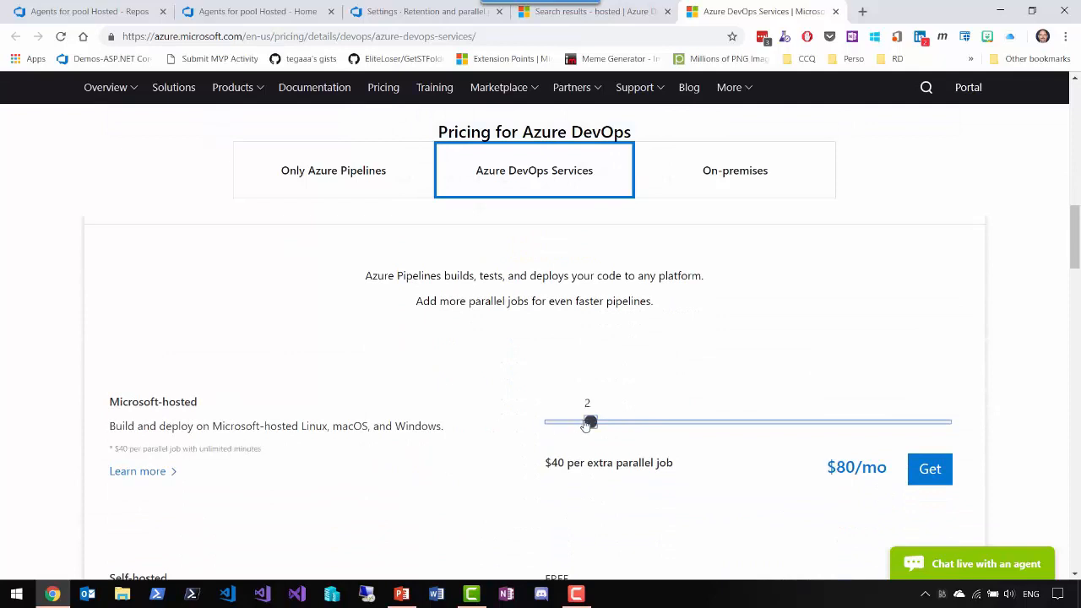
click(940, 461)
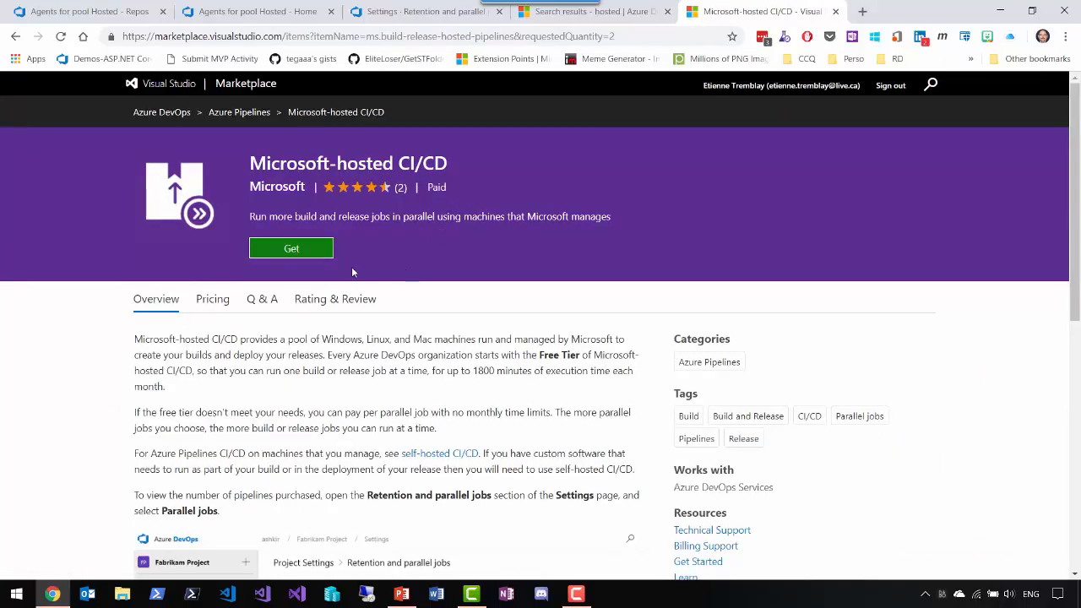
- Start getting Microsoft-hosted CI/CD for the AzureDevOpsDemos2018 organization and view the quantity change options for paid parallel jobs
click(308, 253)
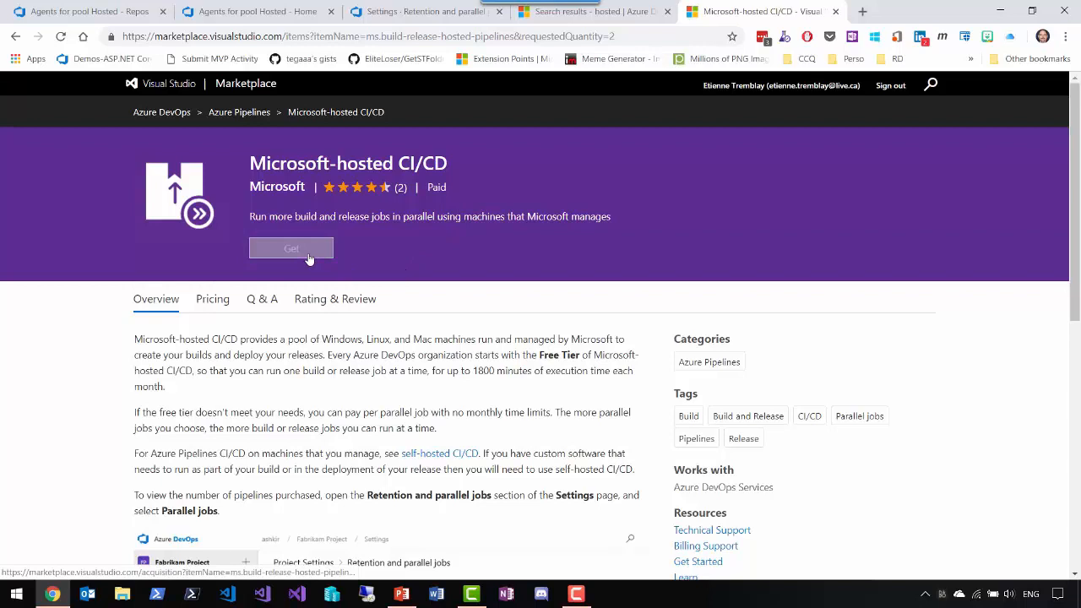
click(309, 256)
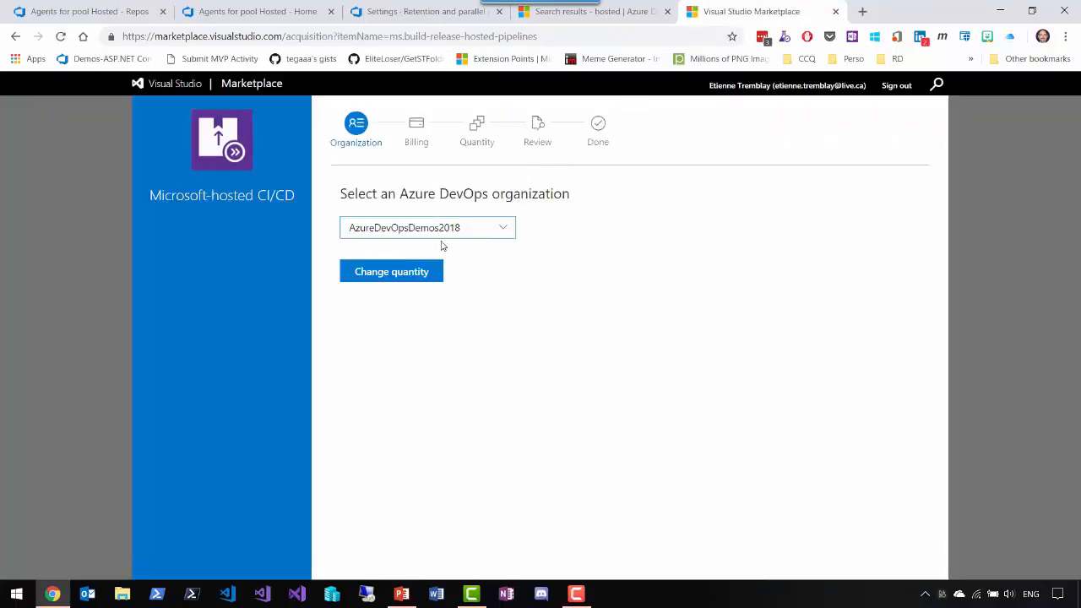
click(406, 281)
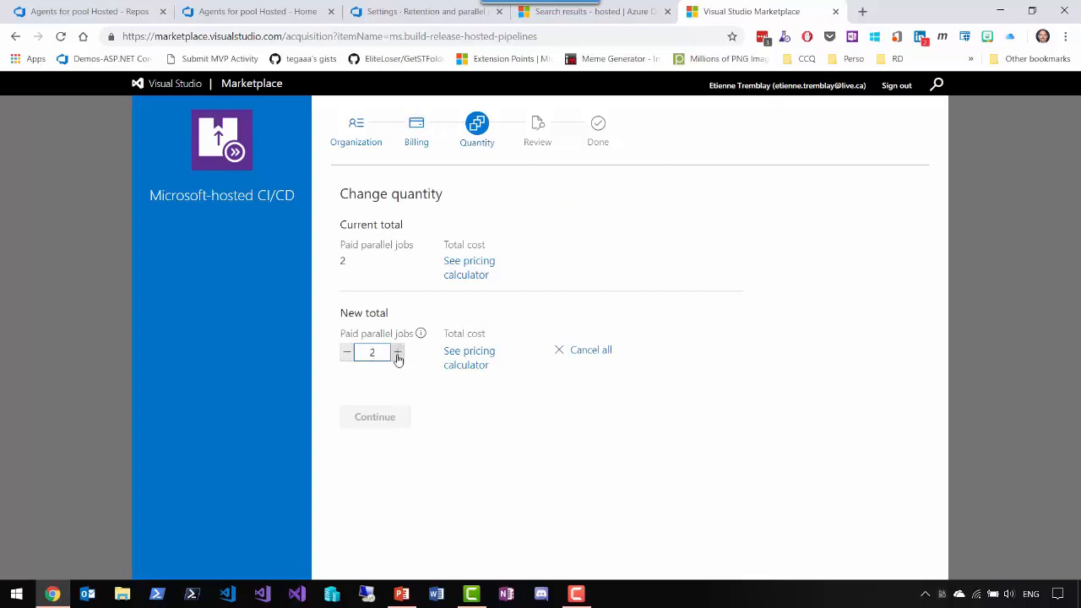
click(398, 355)
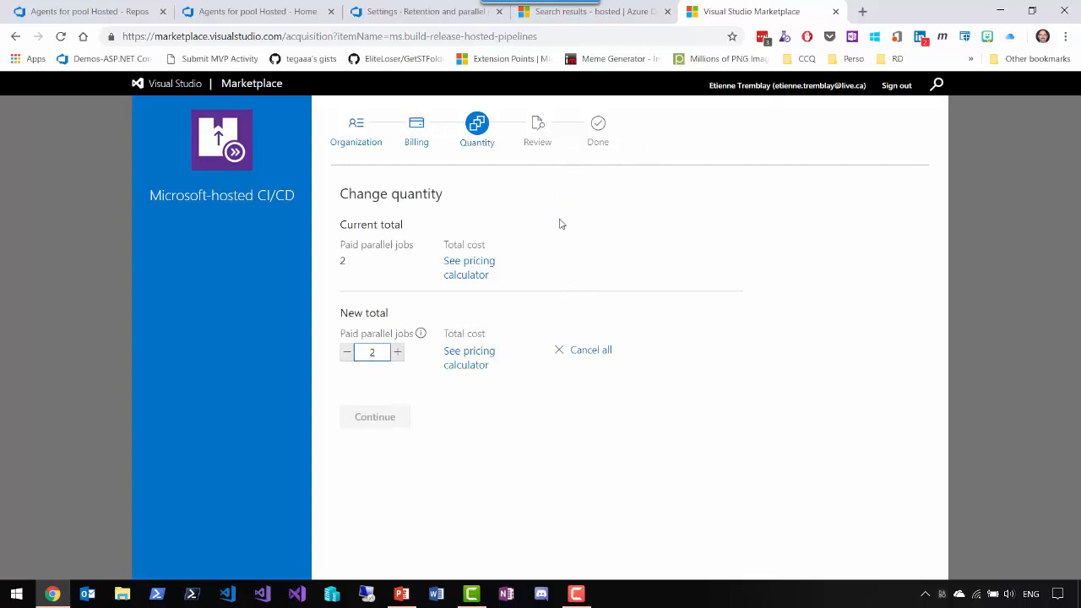
- Return to the AzureDevOpsDemos2018 organization's project list and open the ParallelBuilds project
click(260, 12)
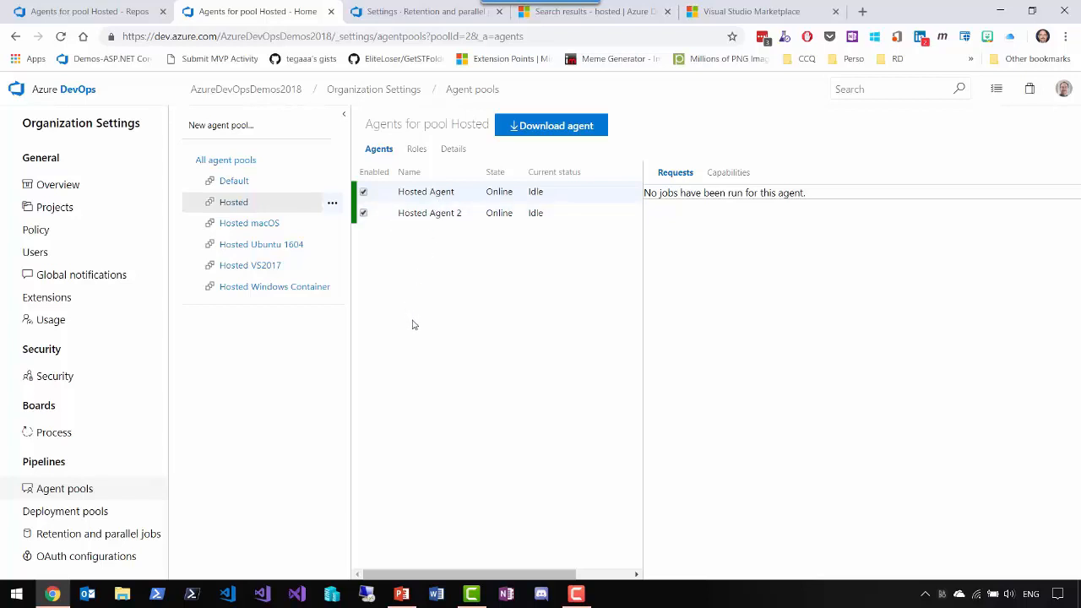
click(64, 93)
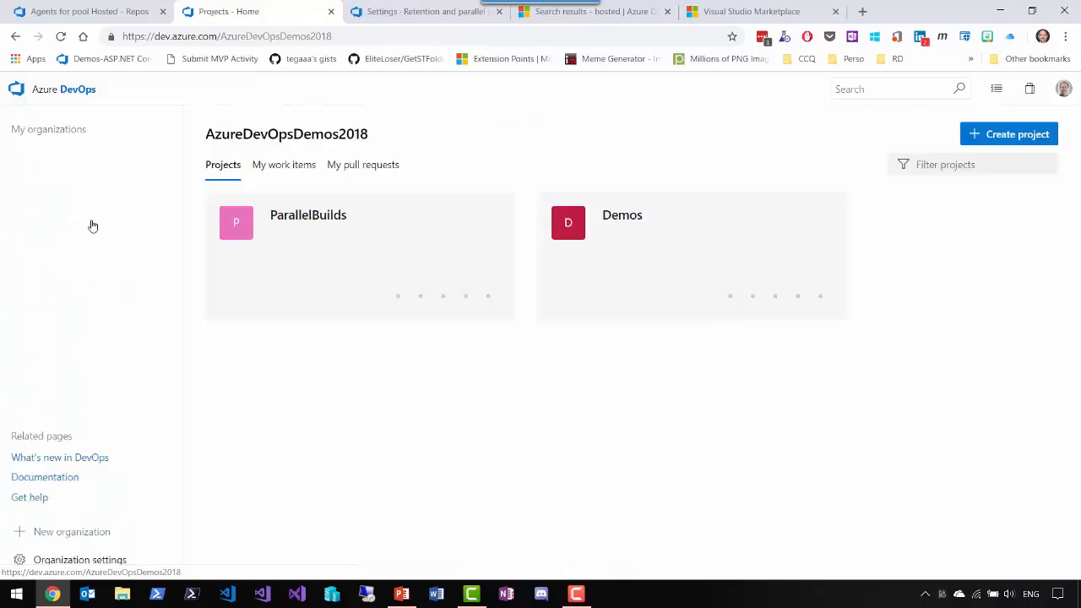
click(307, 304)
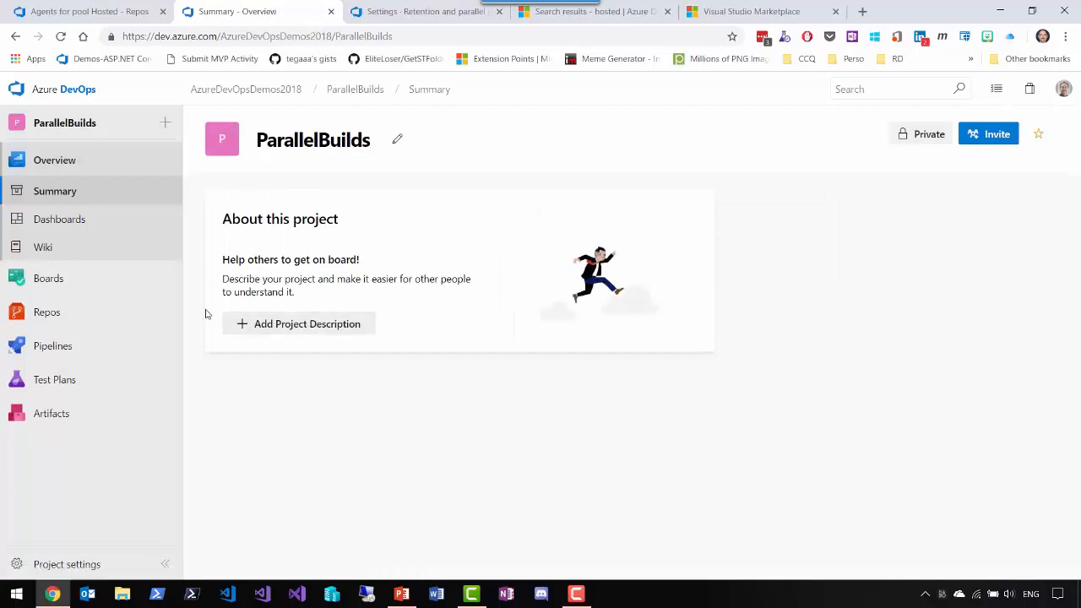
- Open the ParallelBuilds repository files and expand the WebsiteA/WebsiteA and WebsiteB/WebsiteB folders
mouse_move(90, 314)
click(279, 313)
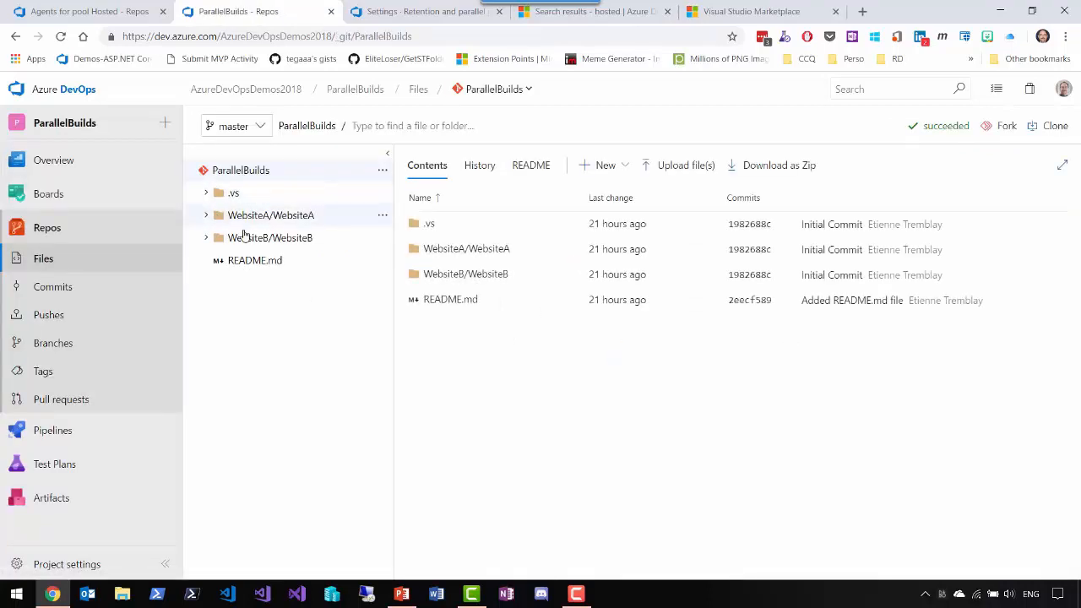
click(206, 217)
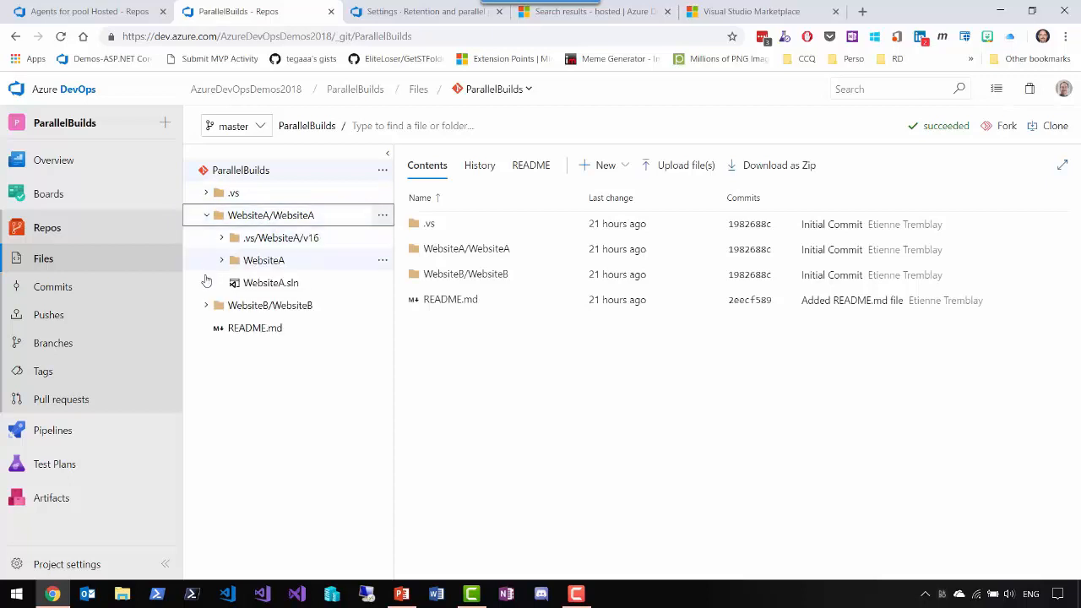
click(207, 306)
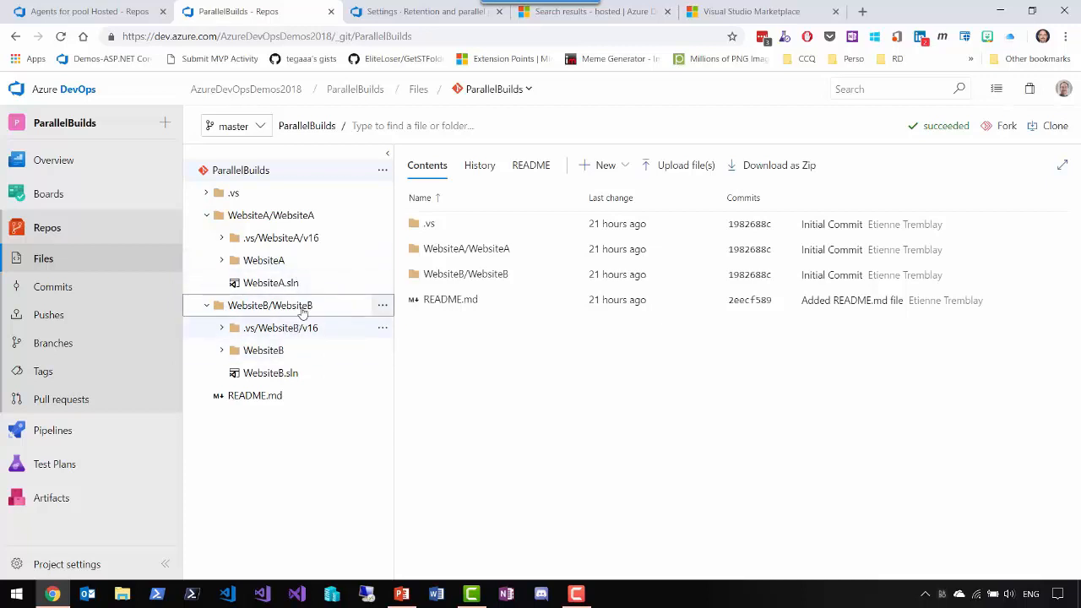
- Create a new build pipeline from the ParallelBuilds repository in Azure Repos Git, using the master branch
mouse_move(126, 431)
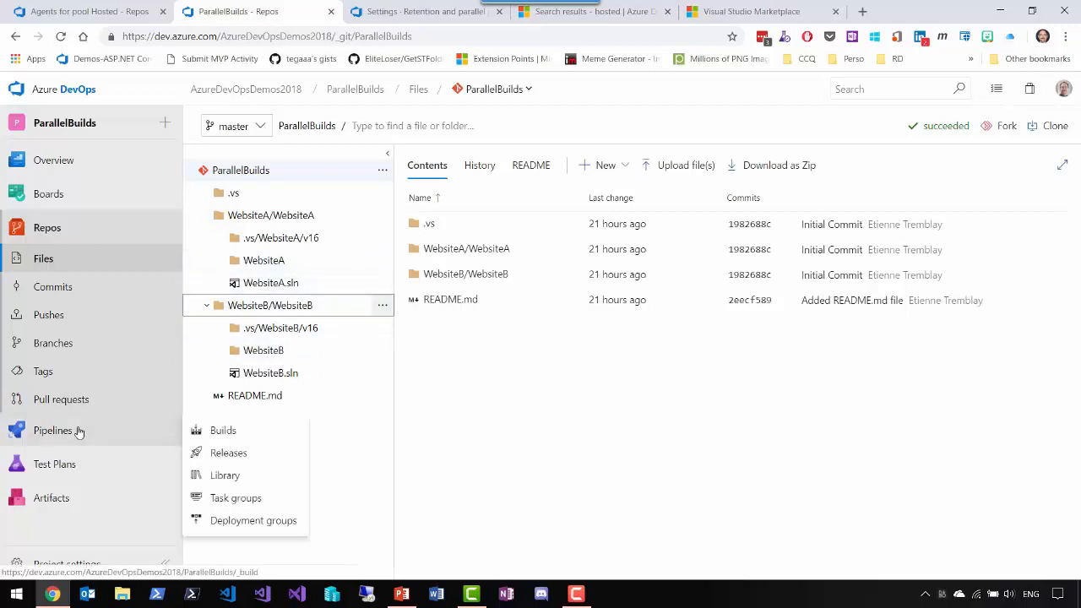
click(237, 430)
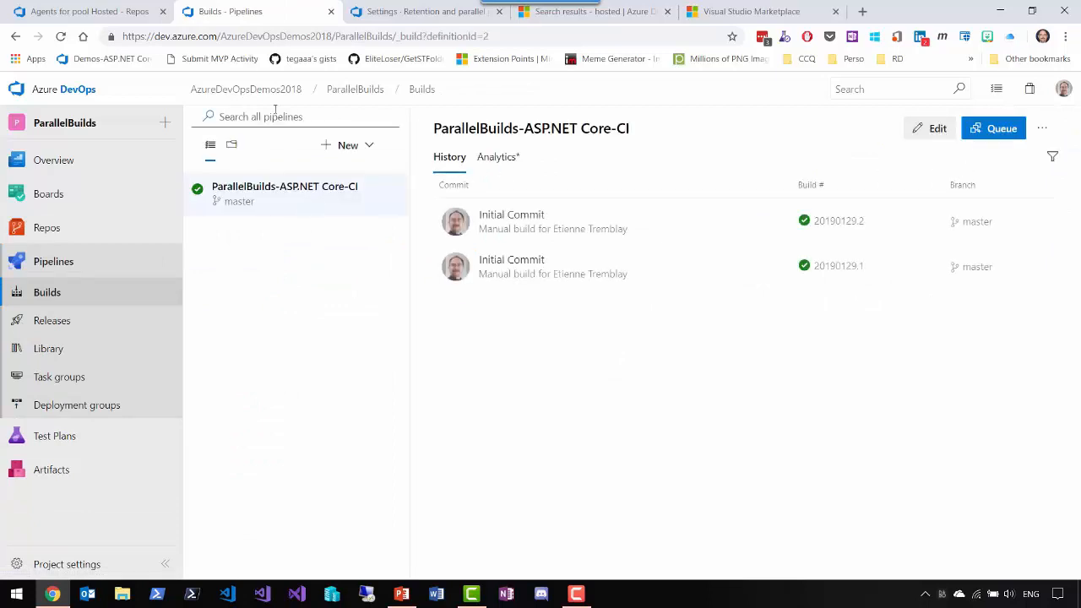
click(369, 151)
click(364, 176)
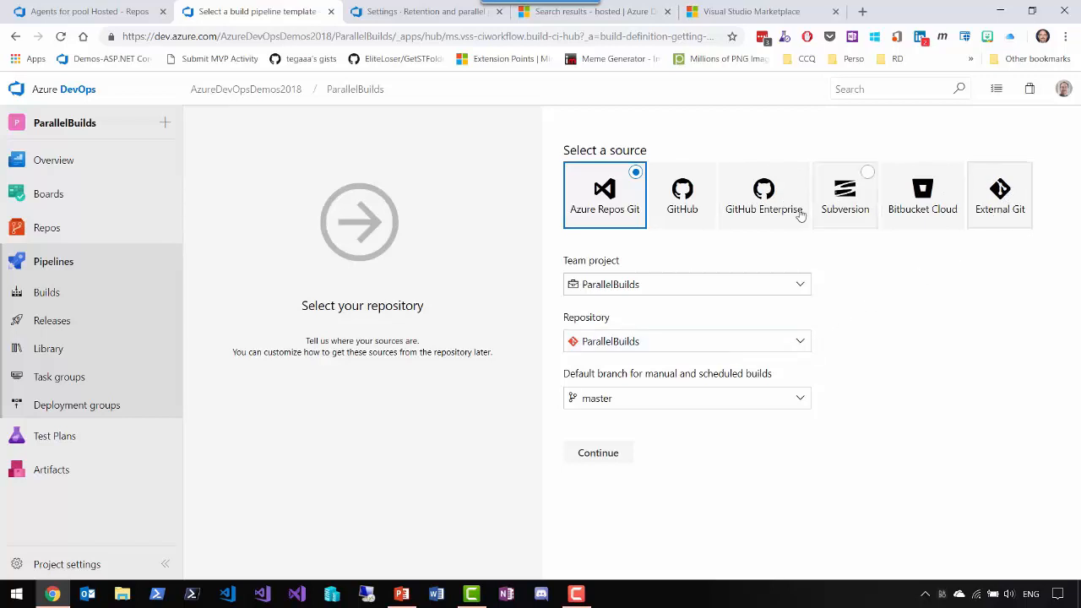
click(607, 457)
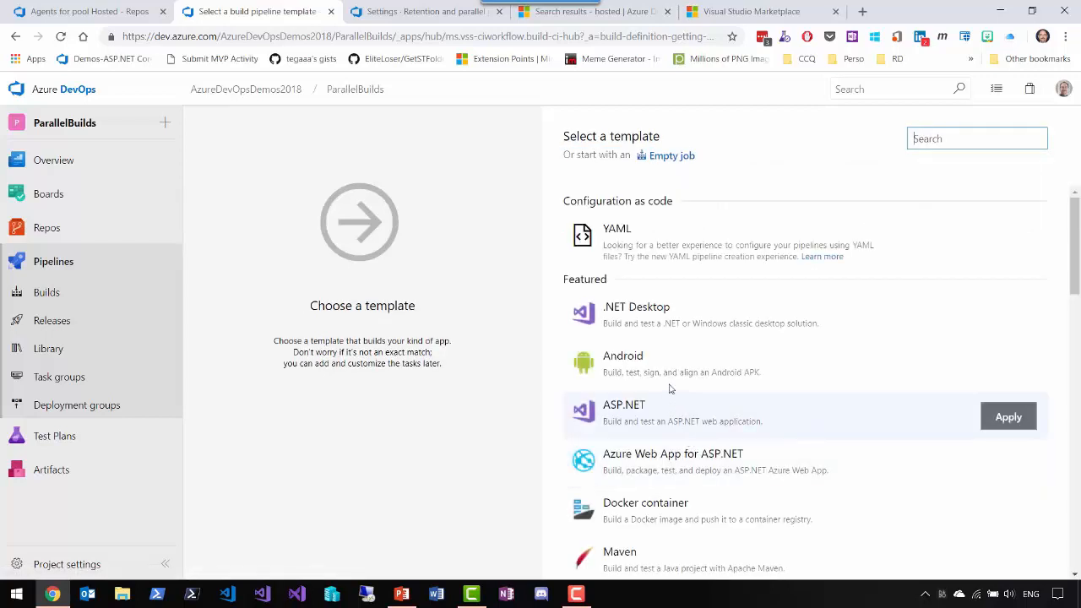
- Apply the ASP.NET Core template to the new build pipeline
scroll(675, 345, down, 3)
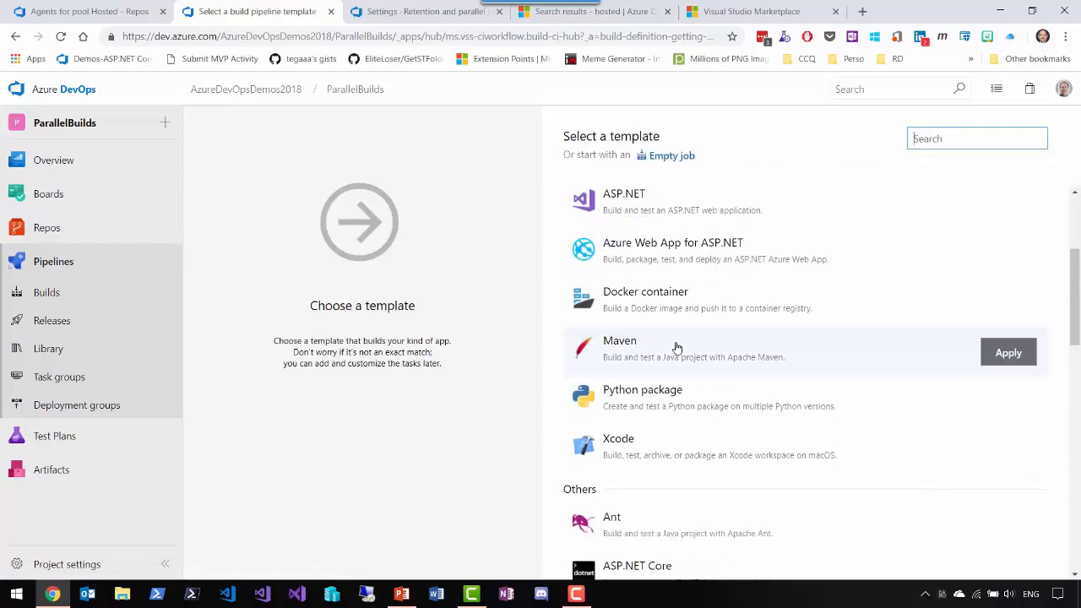
scroll(675, 347, down, 3)
click(722, 369)
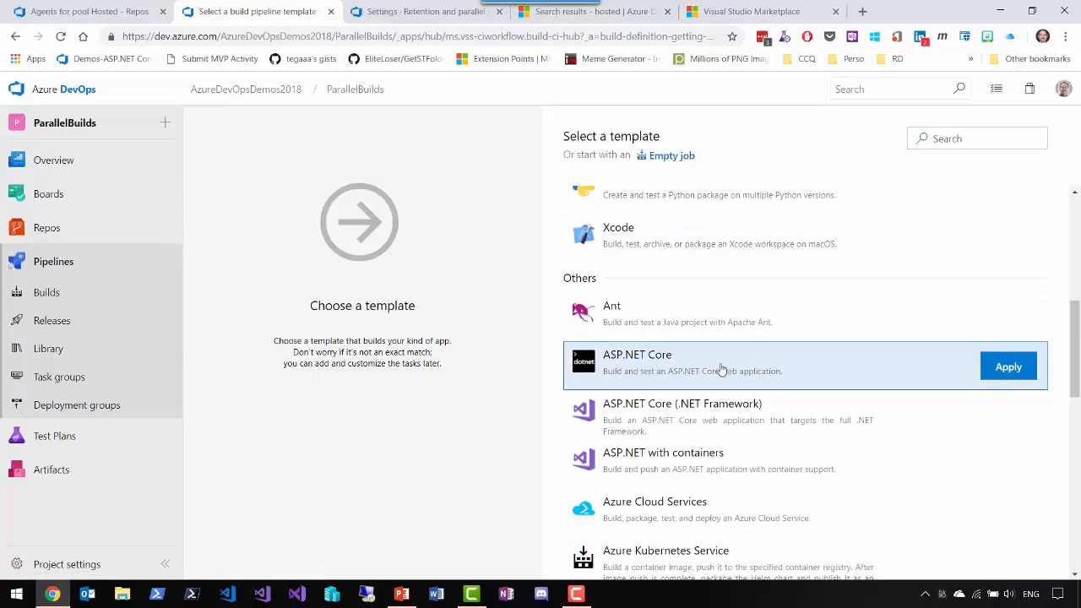
click(986, 365)
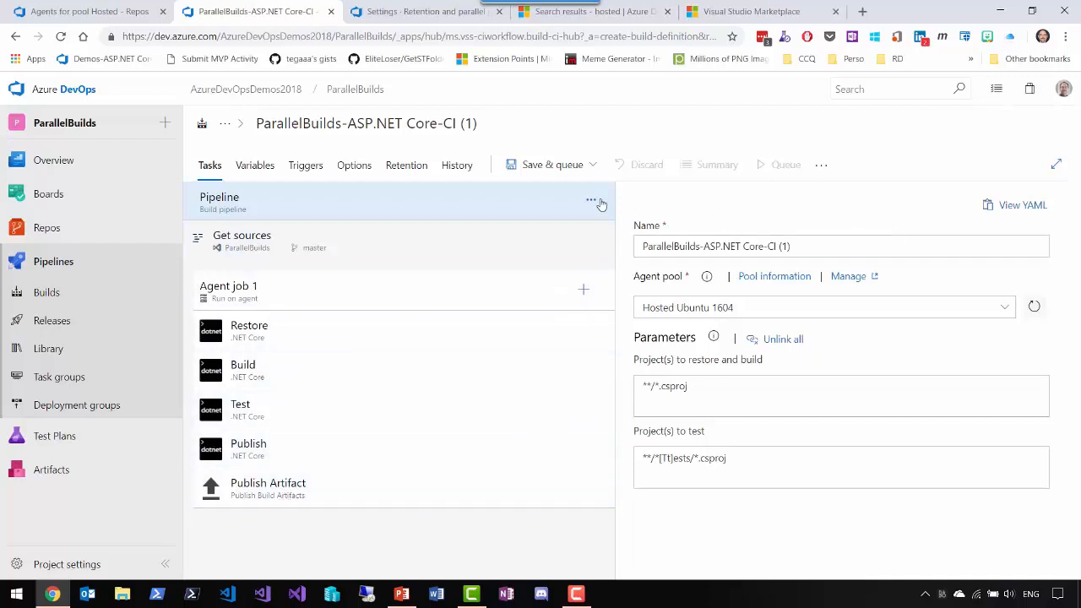
- Save the pipeline and queue a build on the Hosted Ubuntu 1604 agent pool from the master branch
click(551, 166)
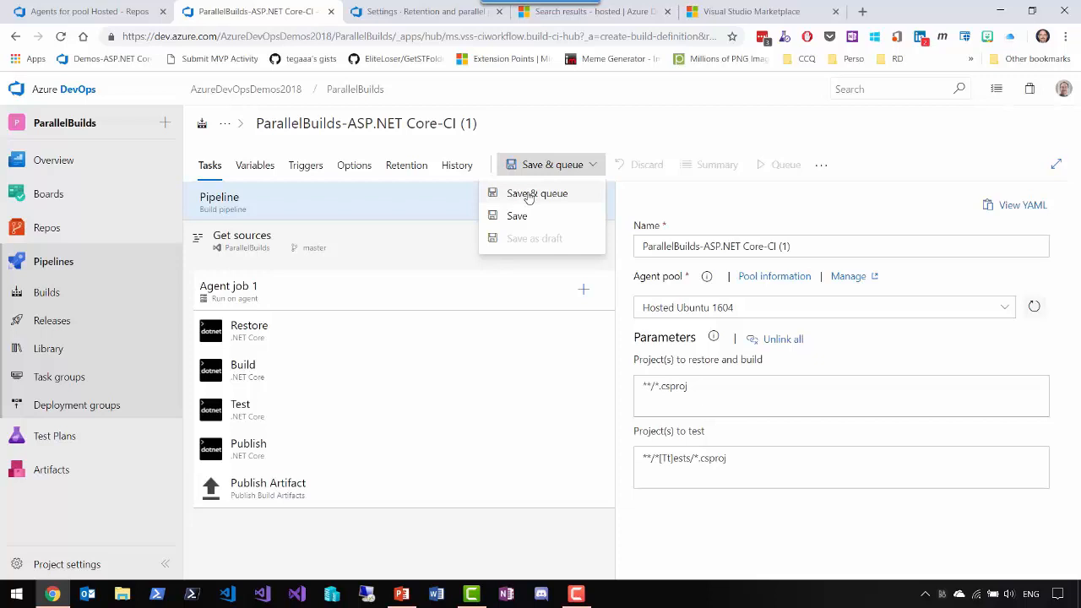
click(528, 194)
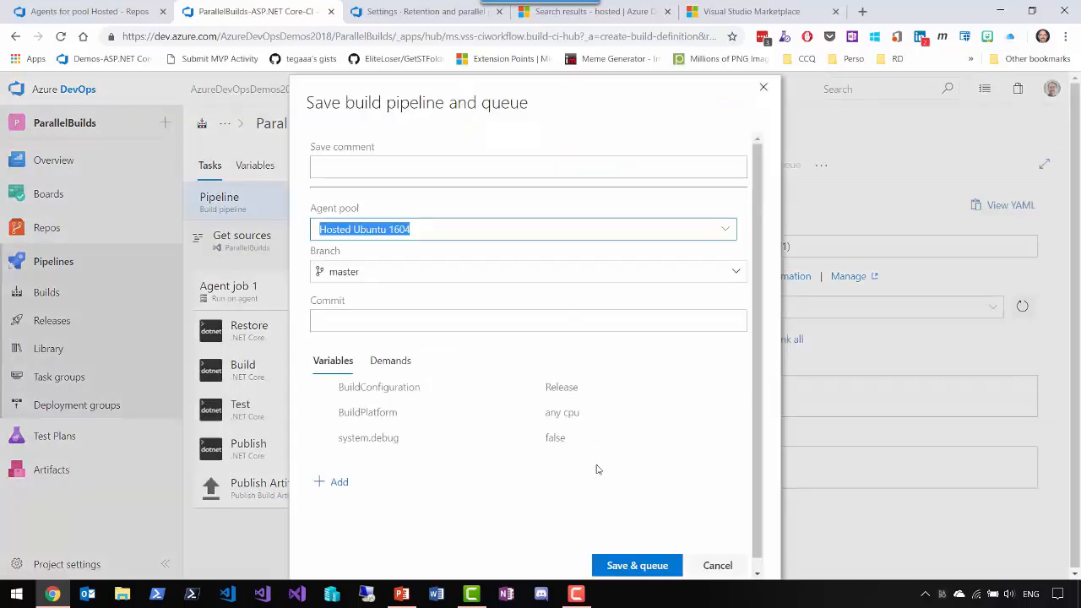
click(629, 566)
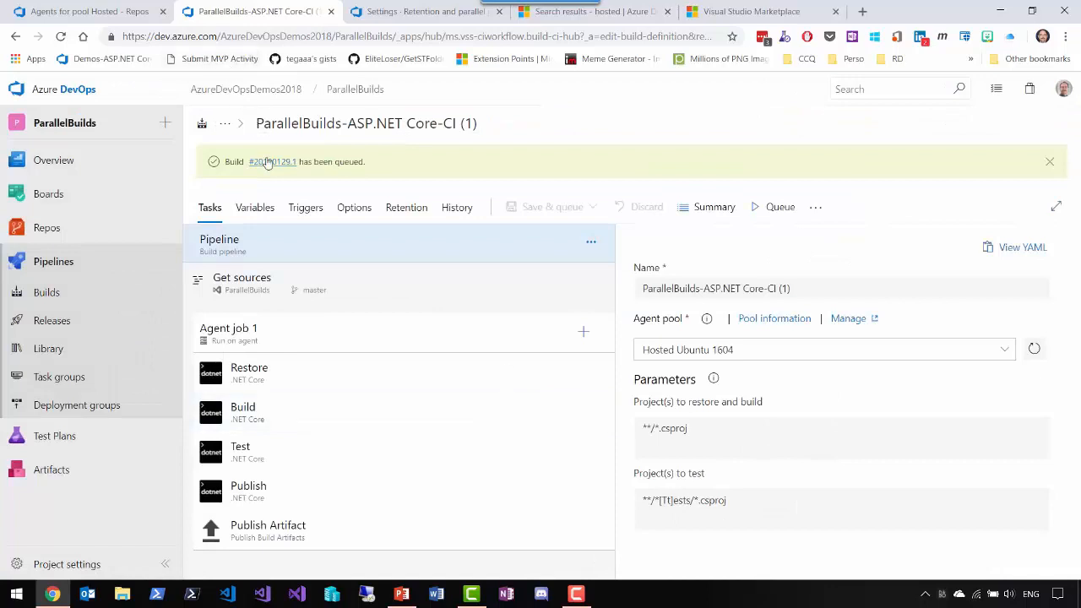
- Open the queued build, follow its job logs through the build steps, and check the job's total duration
click(270, 161)
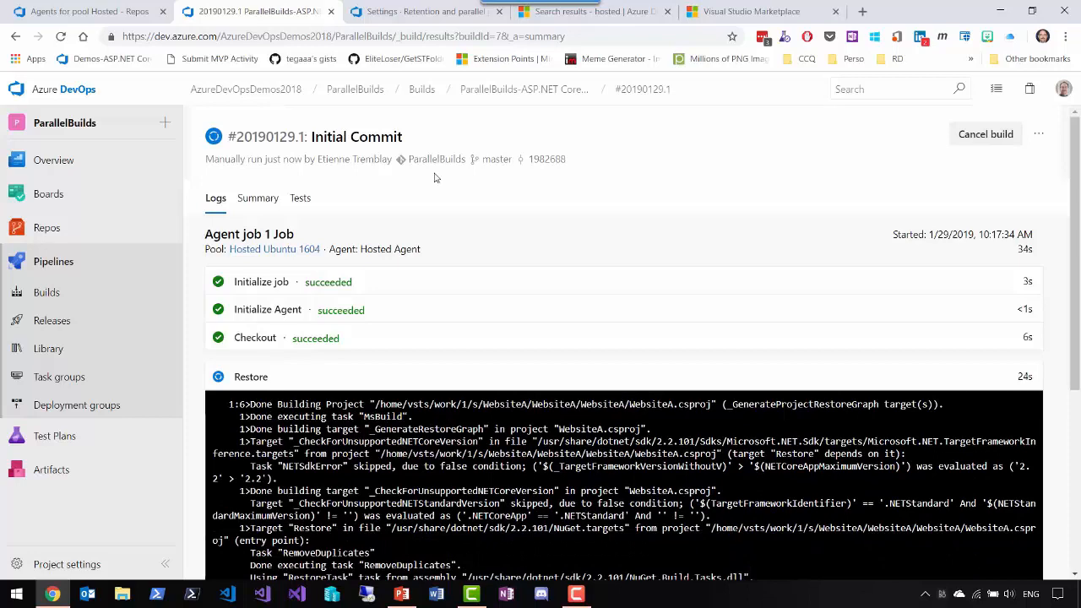
scroll(506, 289, down, 1)
scroll(507, 289, down, 2)
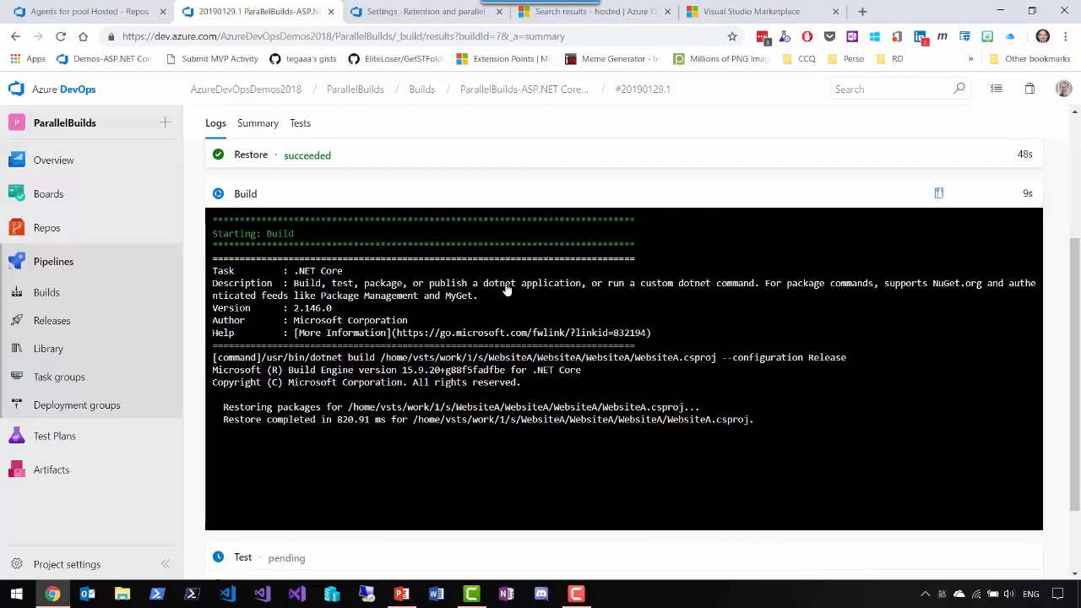
scroll(507, 290, down, 1)
scroll(624, 338, up, 1)
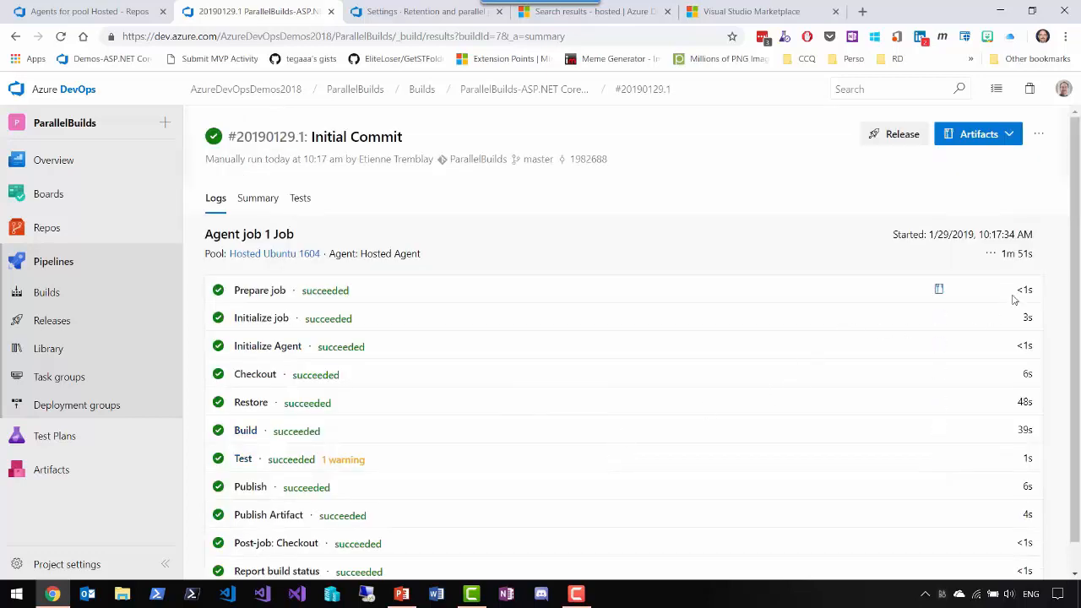
mouse_move(1013, 261)
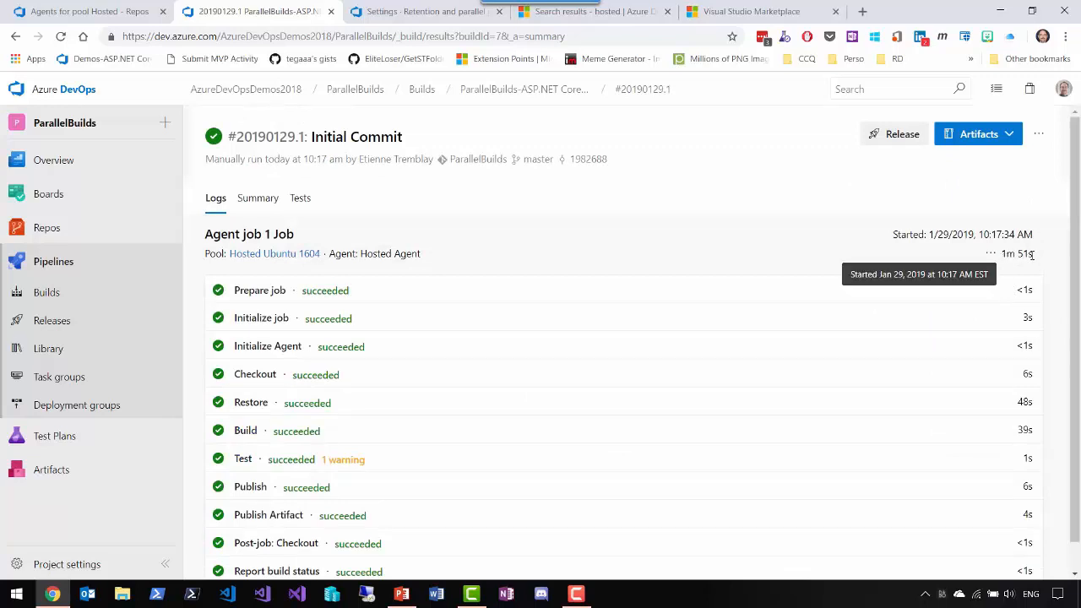
- Examine the contents of the drop artifact published by the finished build
click(975, 141)
click(946, 173)
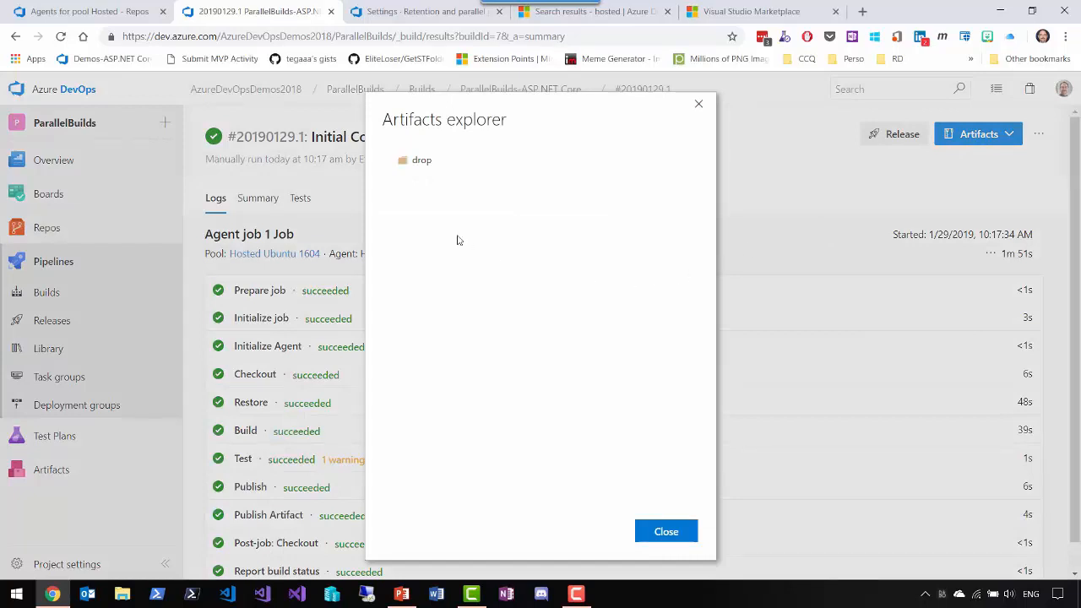
click(391, 160)
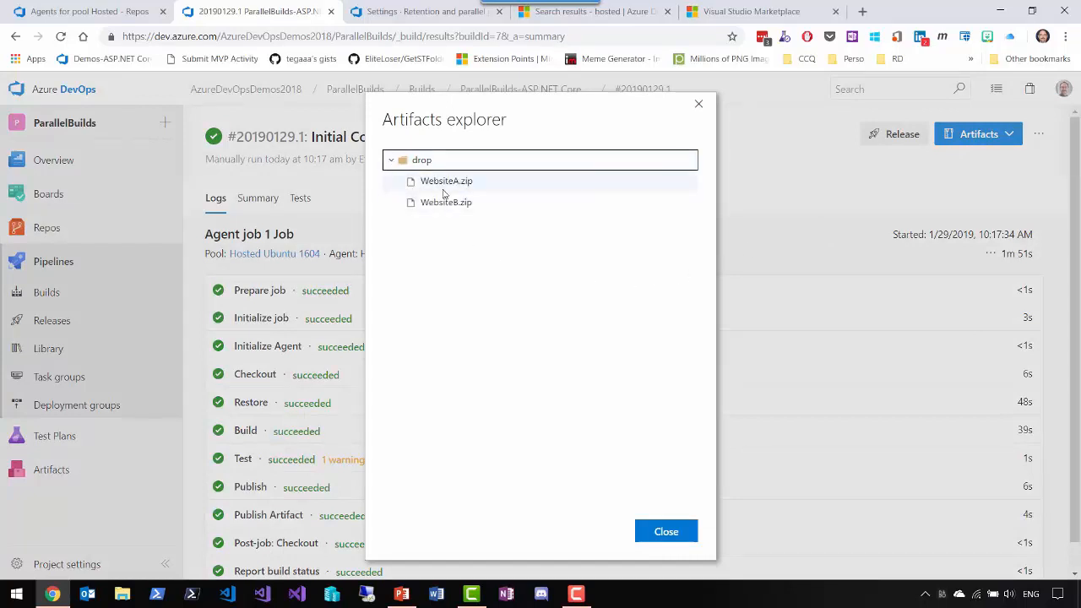
click(654, 529)
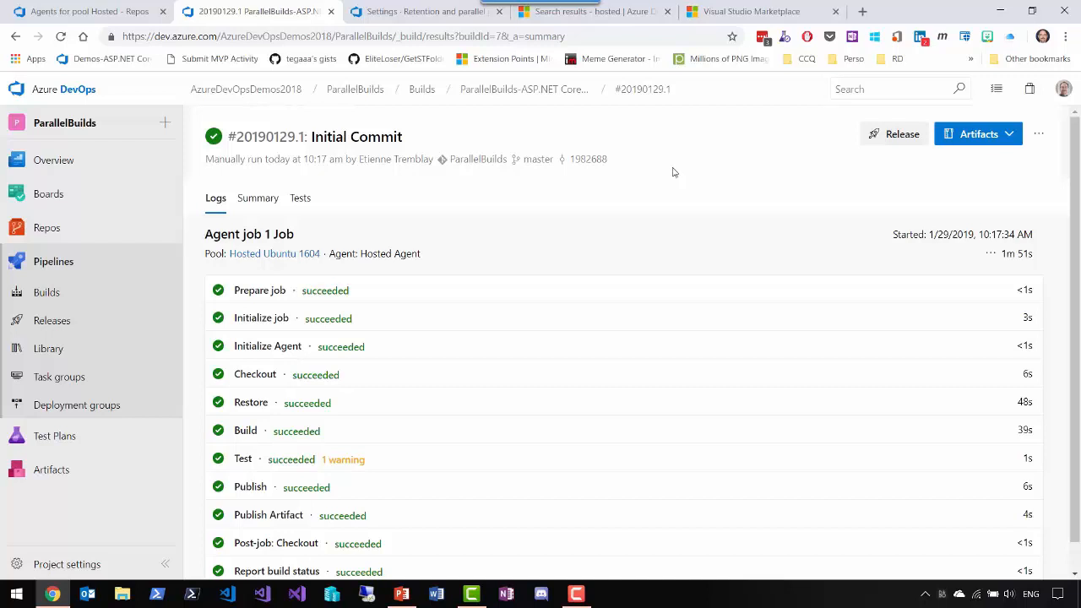
- Open the ParallelBuilds-ASP.NET Core-CI (1) build pipeline for editing
click(524, 95)
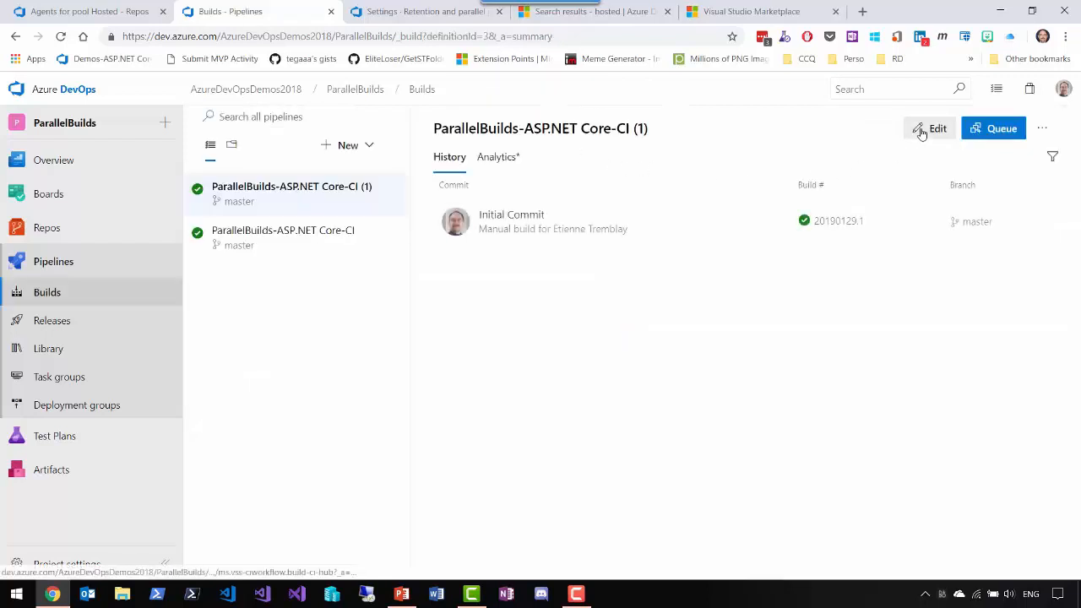
click(914, 128)
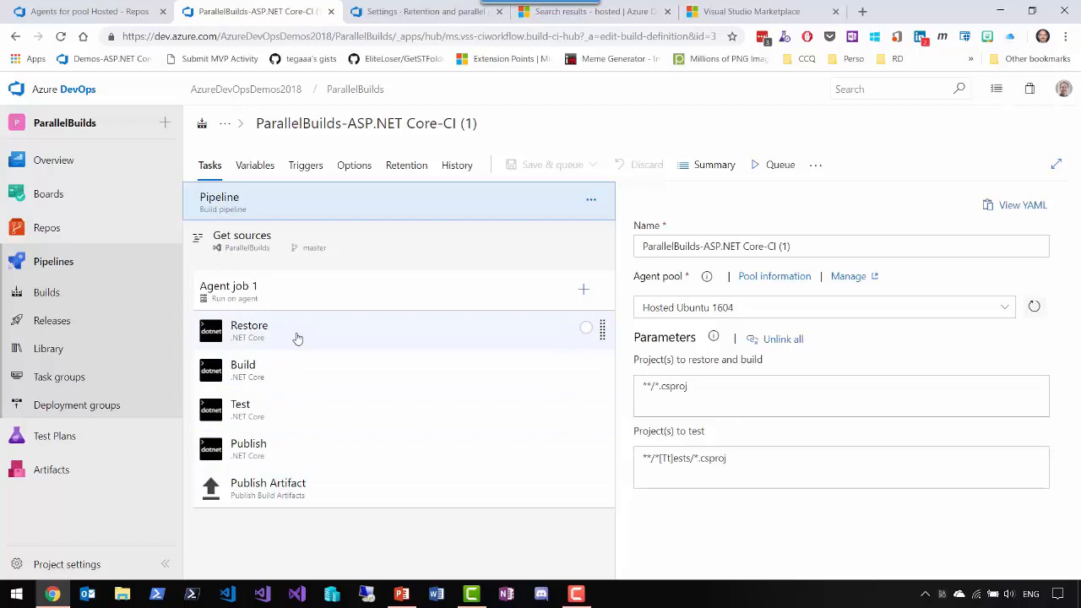
click(348, 337)
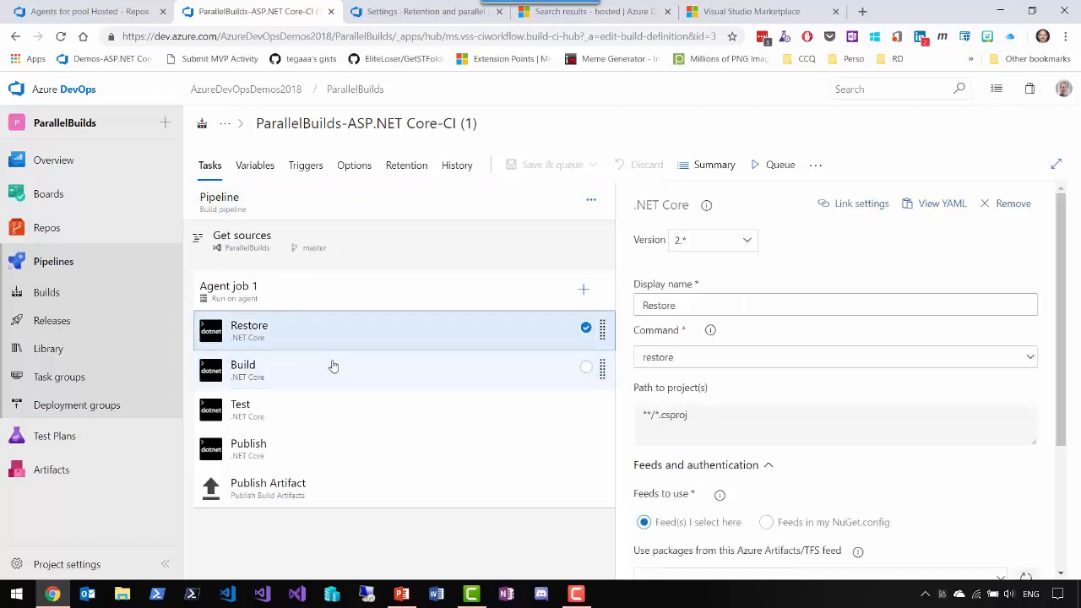
ctrl+click(330, 370)
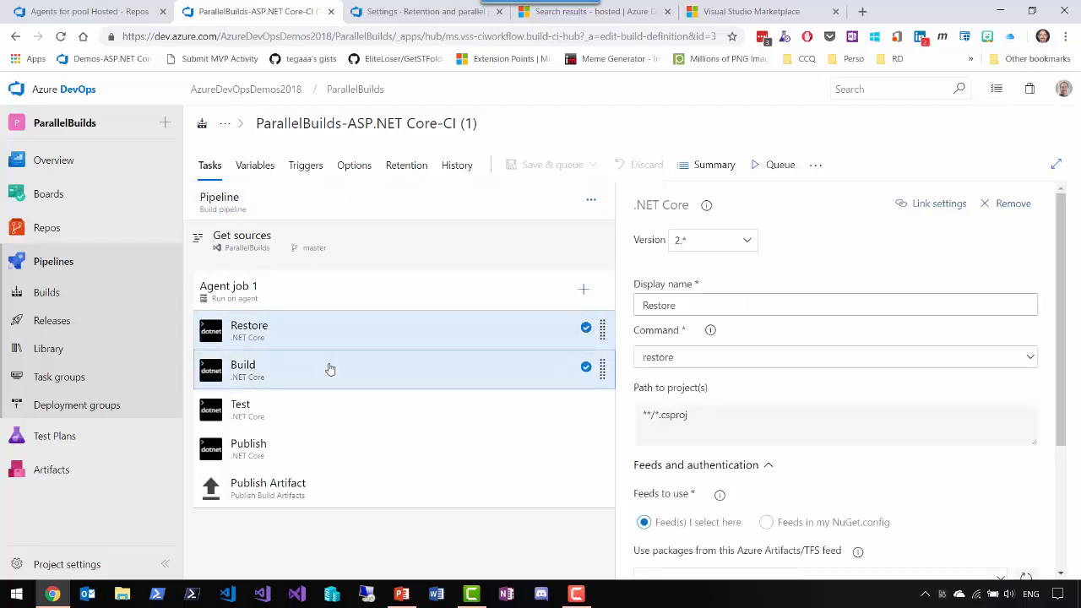
ctrl+click(292, 414)
ctrl+click(292, 459)
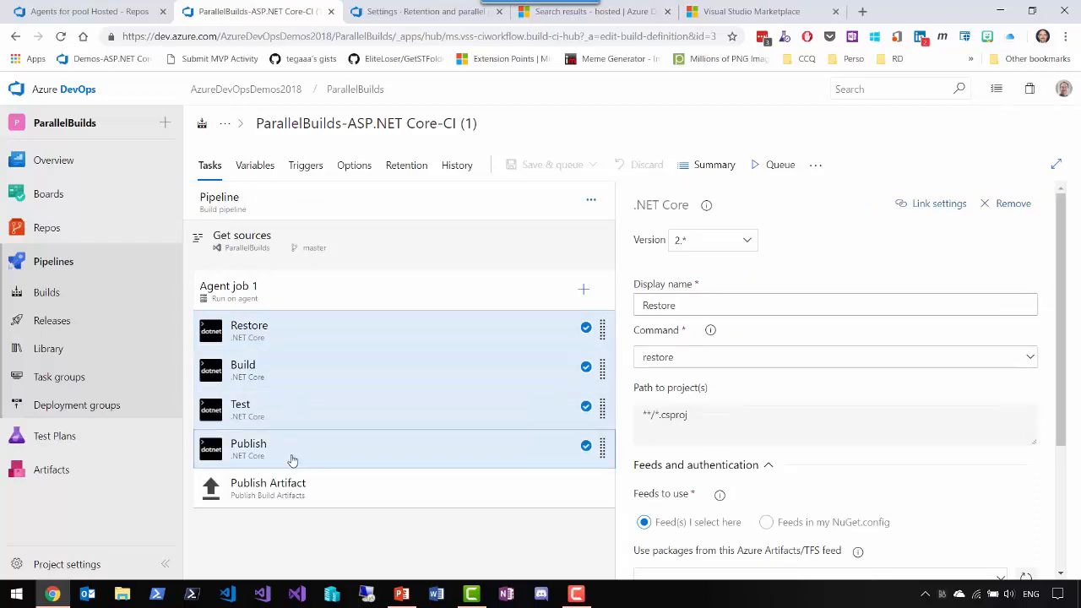
ctrl+click(292, 488)
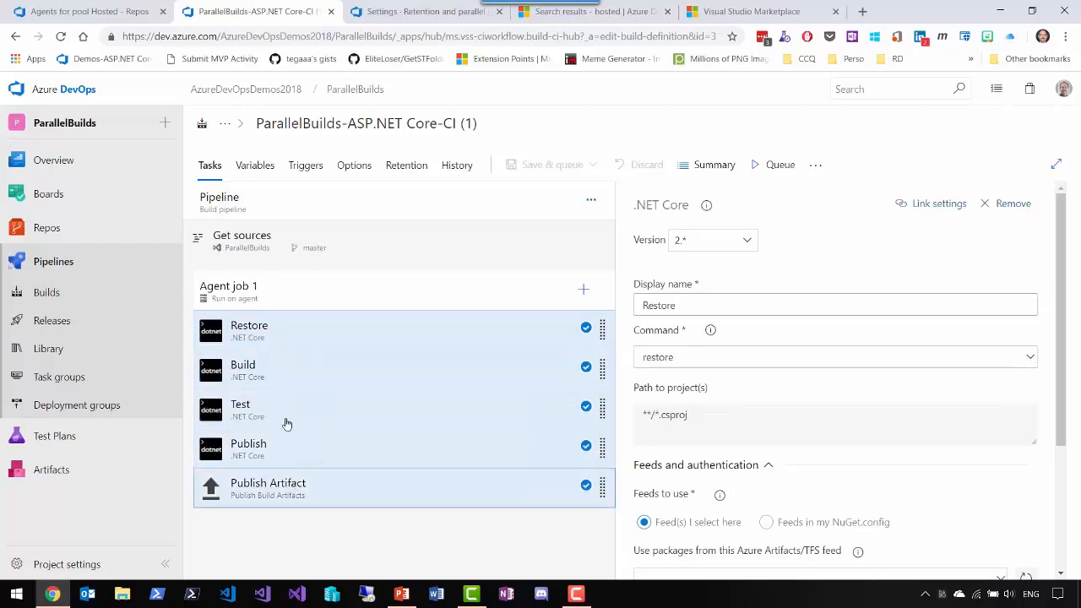
- Unlink all parameters of the build pipeline
click(292, 213)
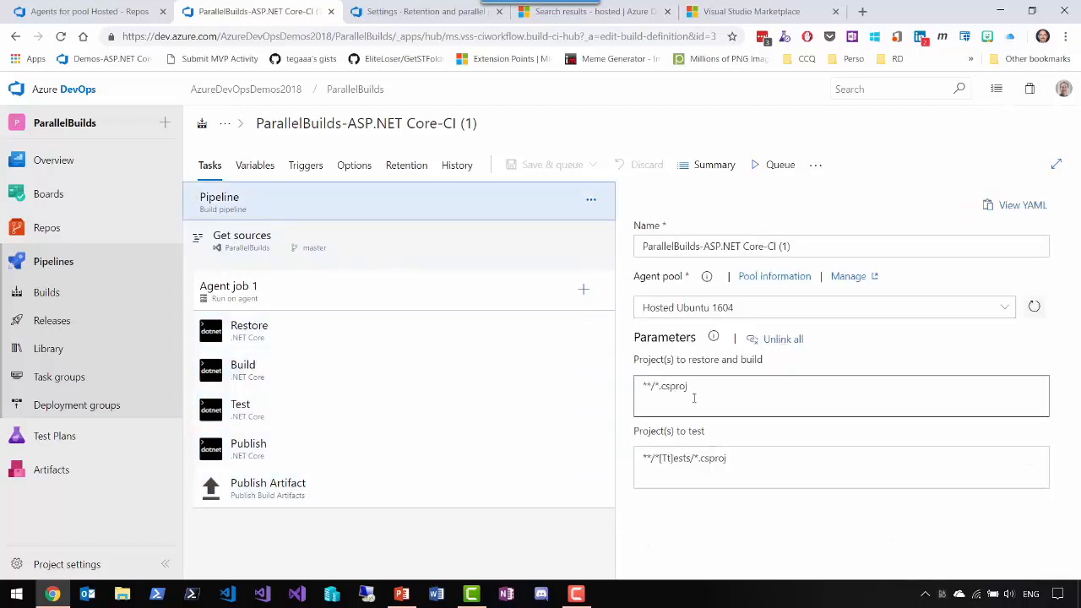
click(783, 340)
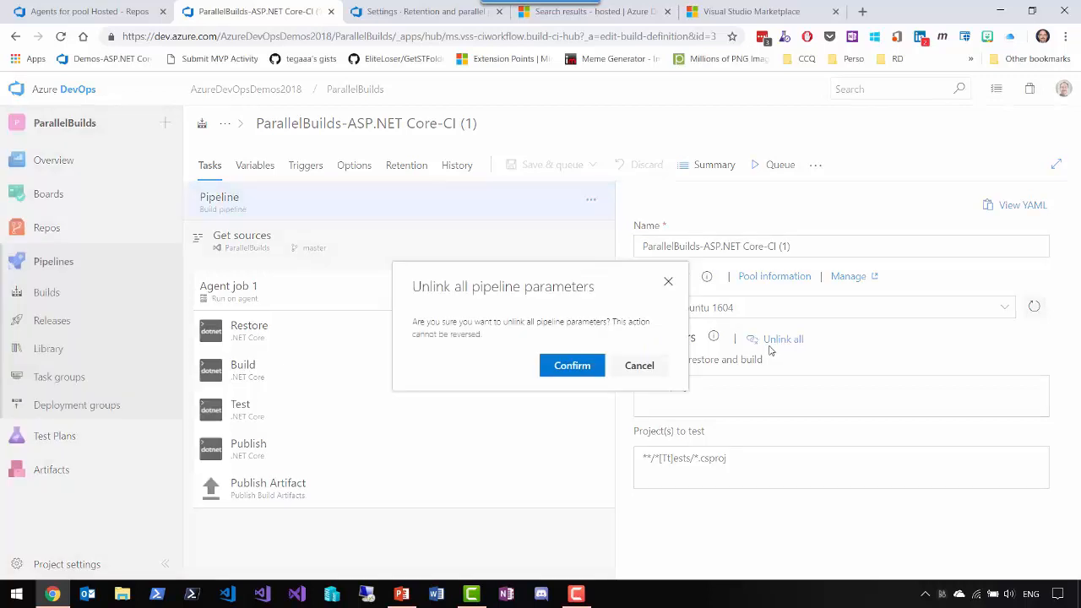
click(561, 367)
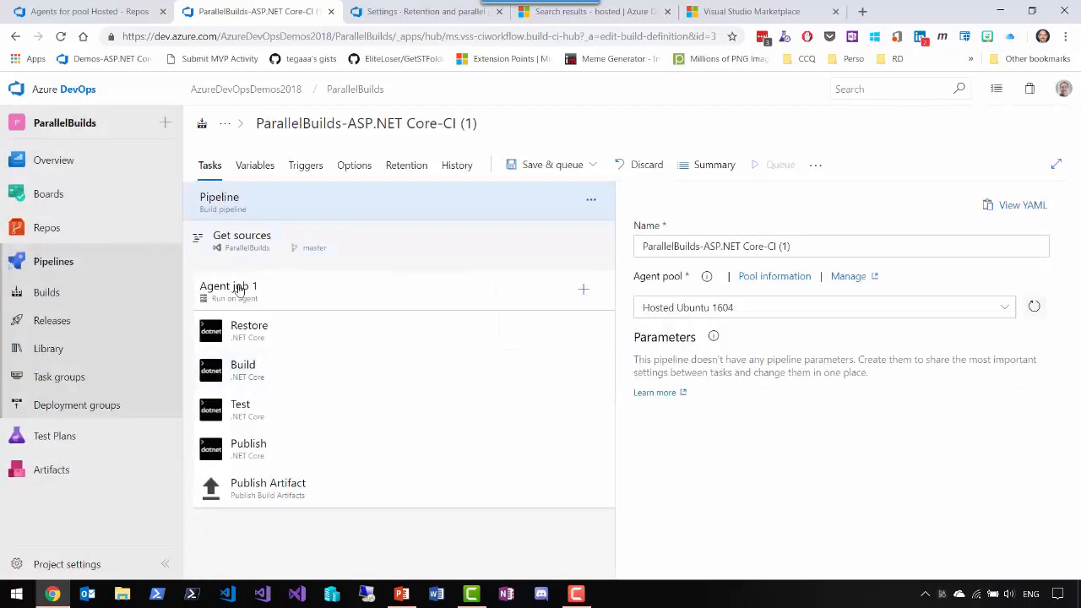
- Group the Restore, Build, Test, Publish and Publish Artifact tasks into a task group named "Dotnet Core Website Build TG"
click(278, 338)
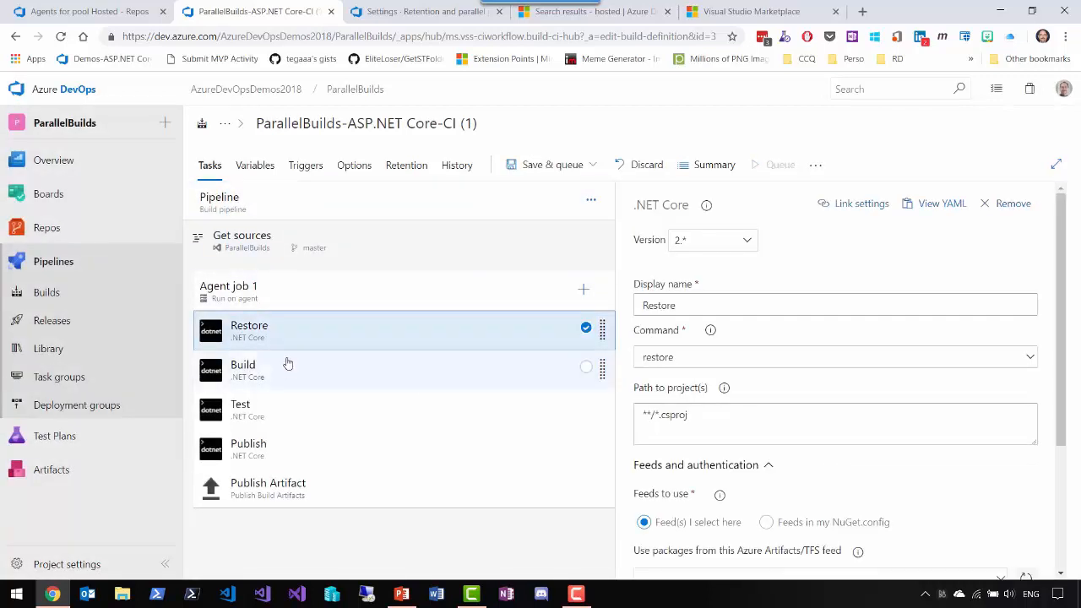
ctrl+click(288, 369)
ctrl+click(294, 412)
ctrl+click(294, 450)
ctrl+click(293, 486)
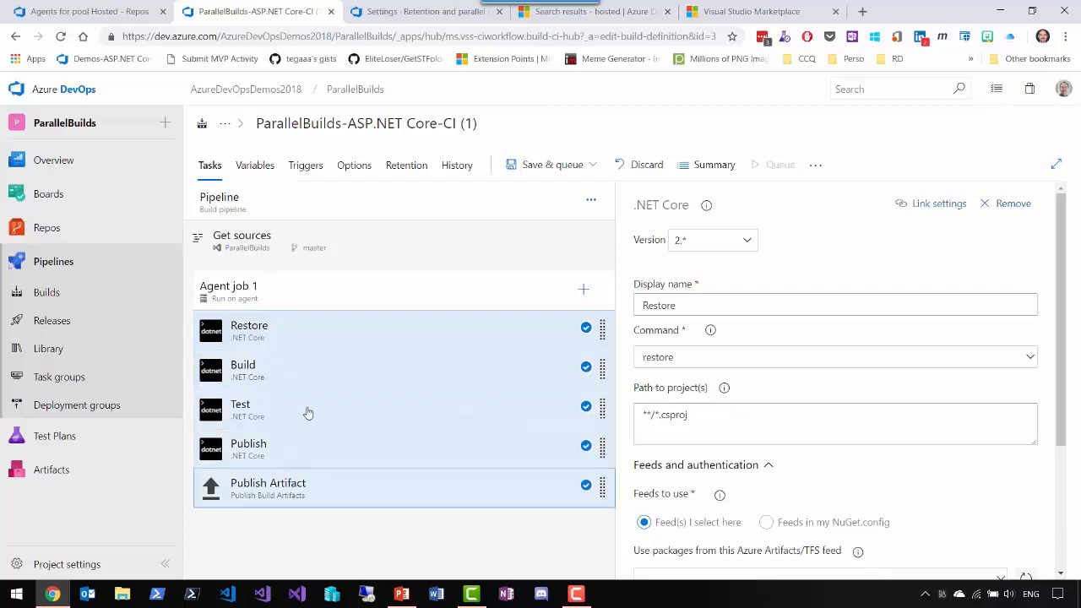
right_click(345, 329)
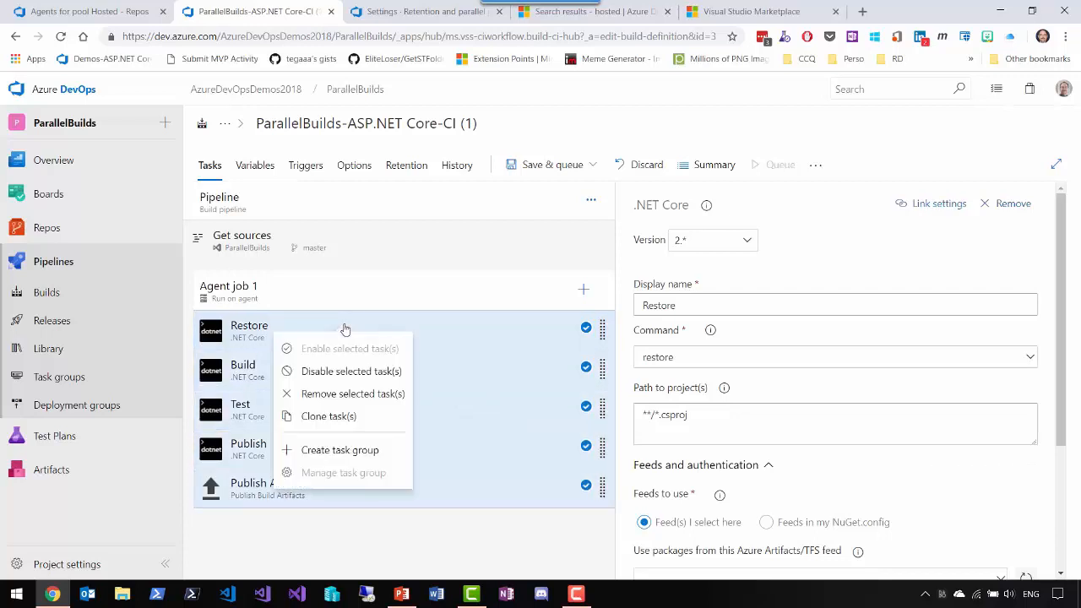
click(335, 451)
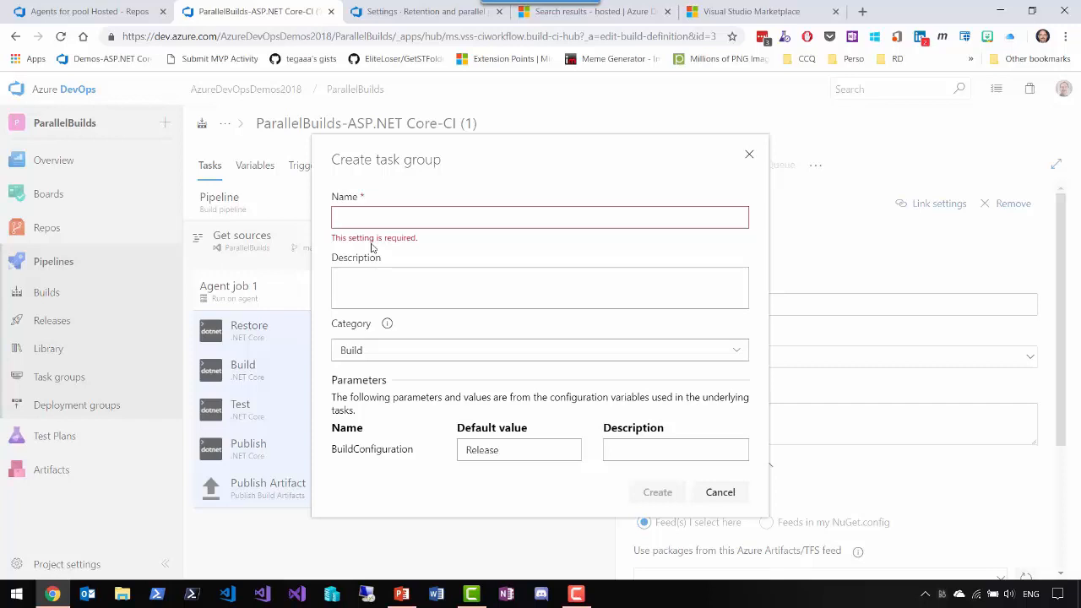
text(Dot)
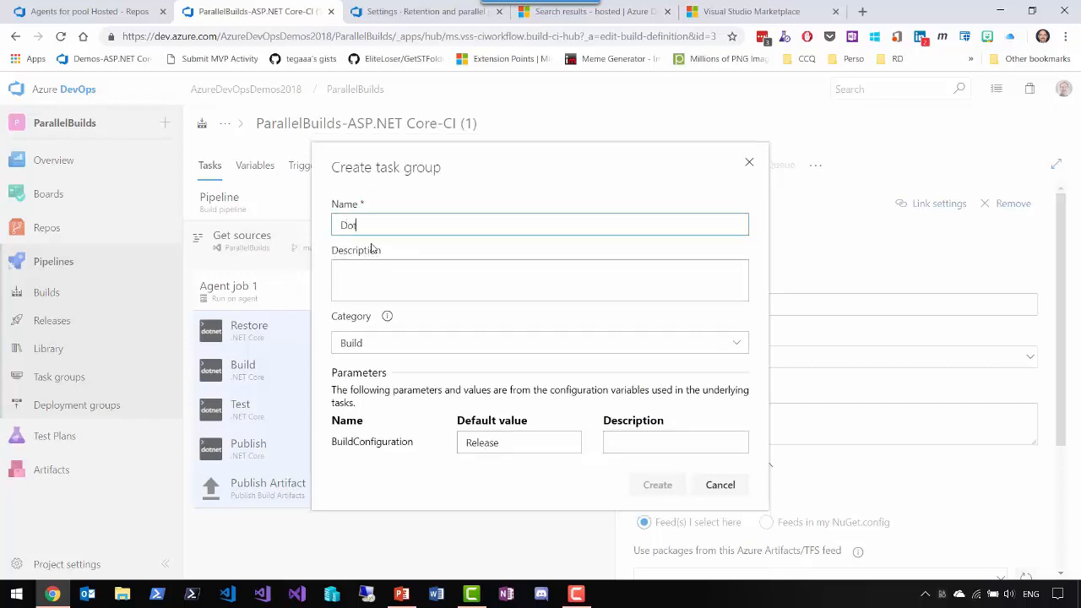
text(net Core)
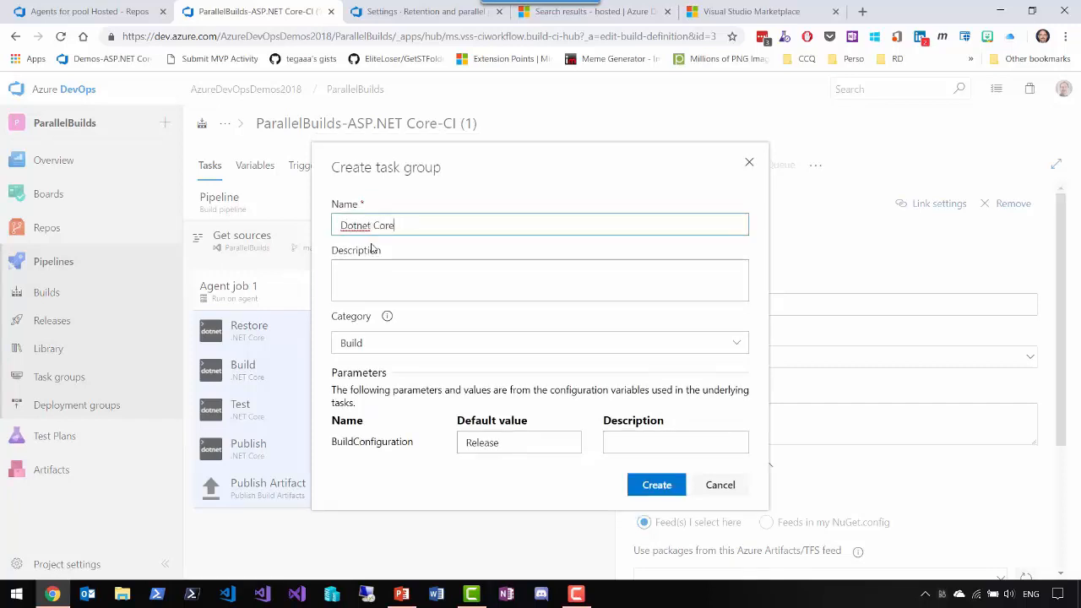
text( Website Build TG)
click(656, 486)
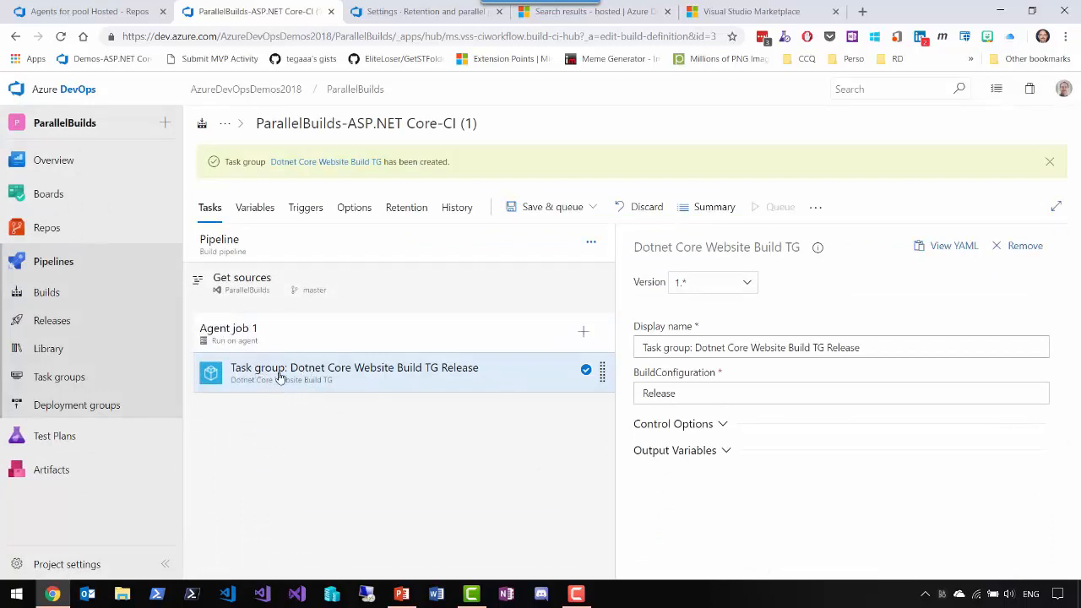
- Set the task group step's display name to "Build Website A" and save the pipeline without queuing a build
click(641, 354)
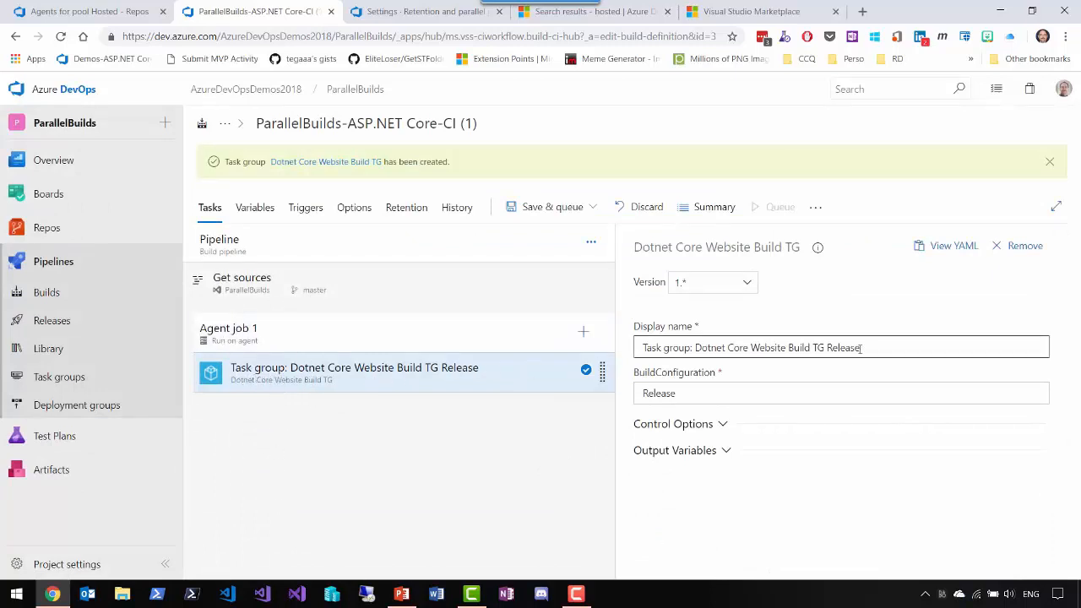
drag(861, 348, 624, 355)
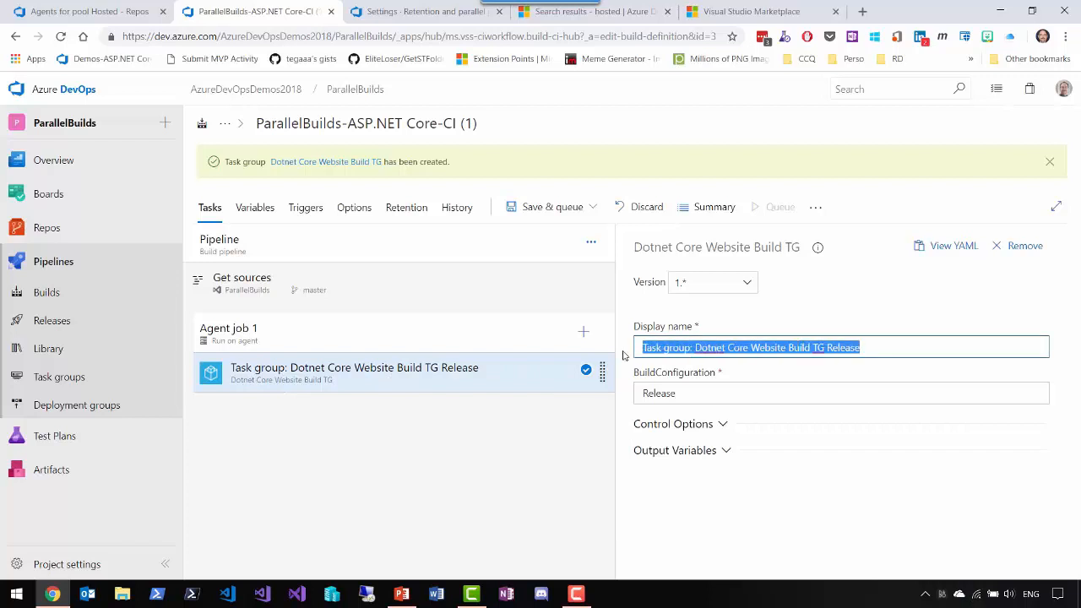
text(Build Web)
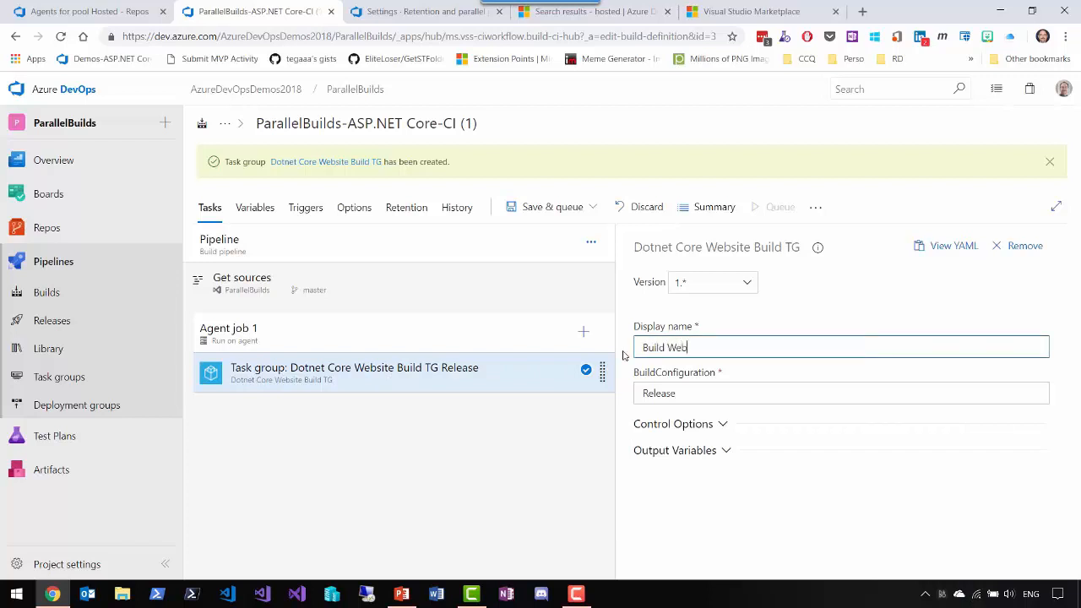
text(site A)
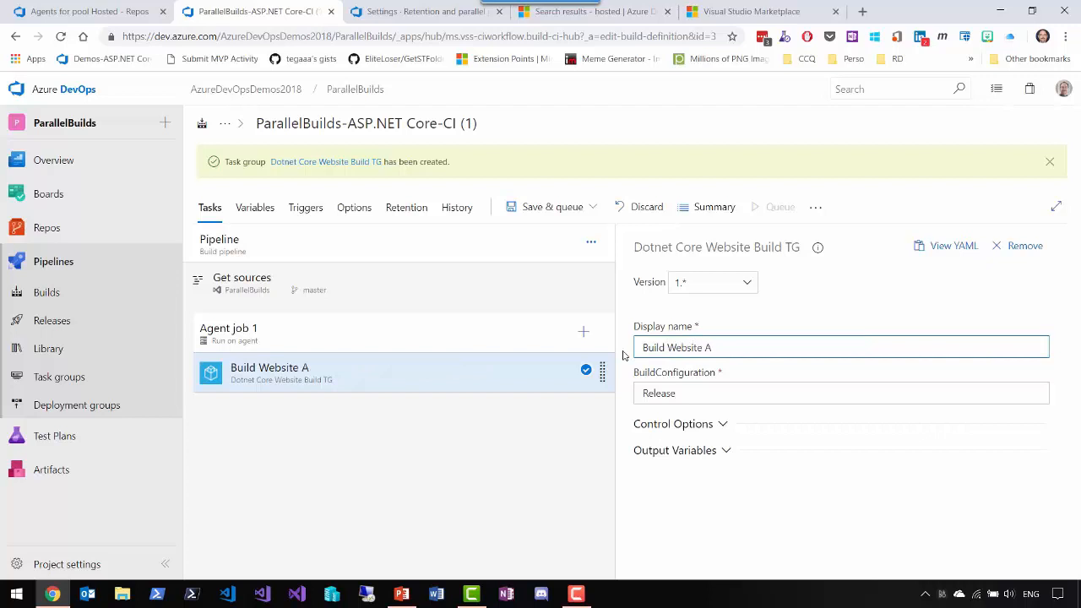
click(526, 207)
click(524, 257)
click(604, 372)
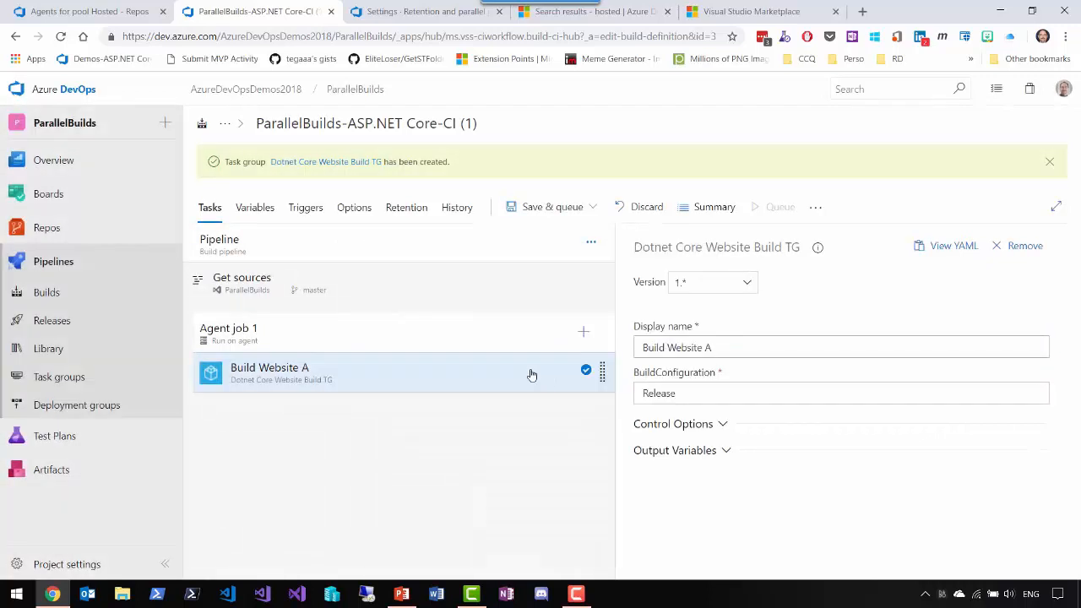
- In the Dotnet Core Website Build TG task group, set the Restore task's project path to **/$(Website)/**/*.csproj
click(106, 377)
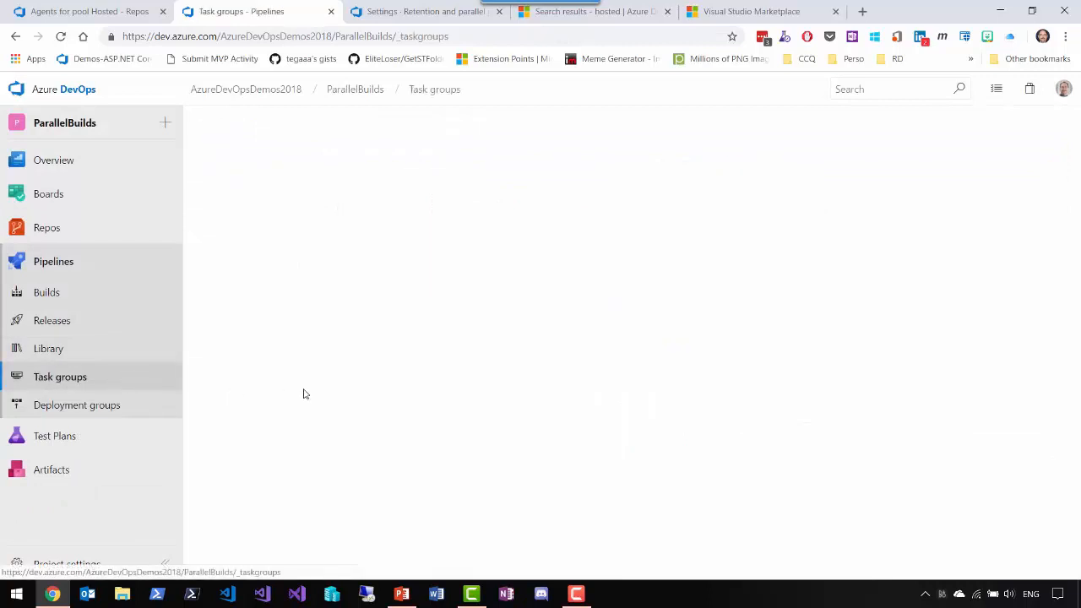
click(257, 217)
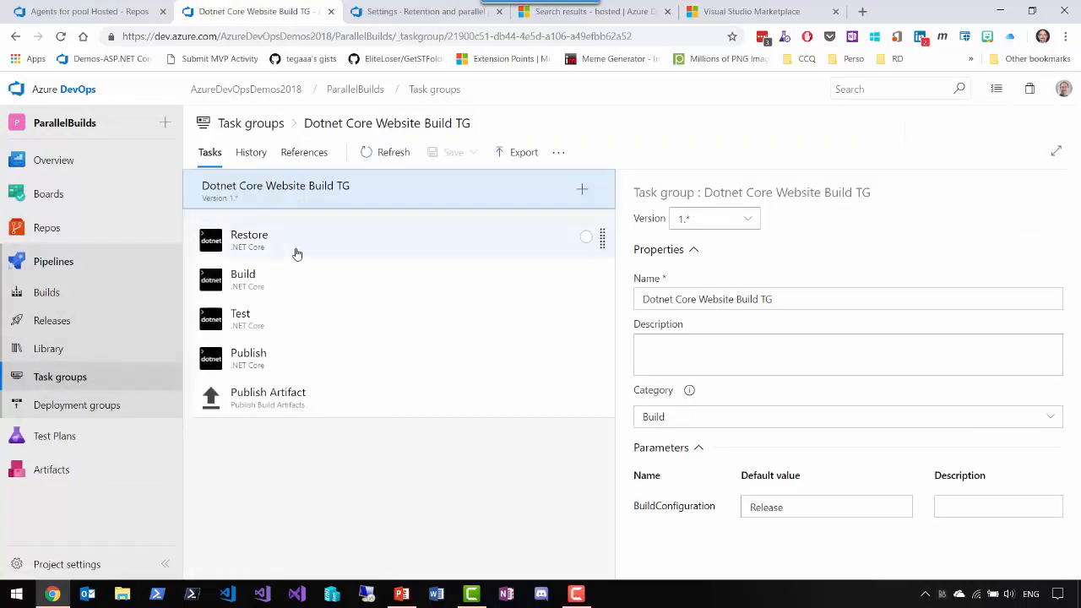
click(317, 251)
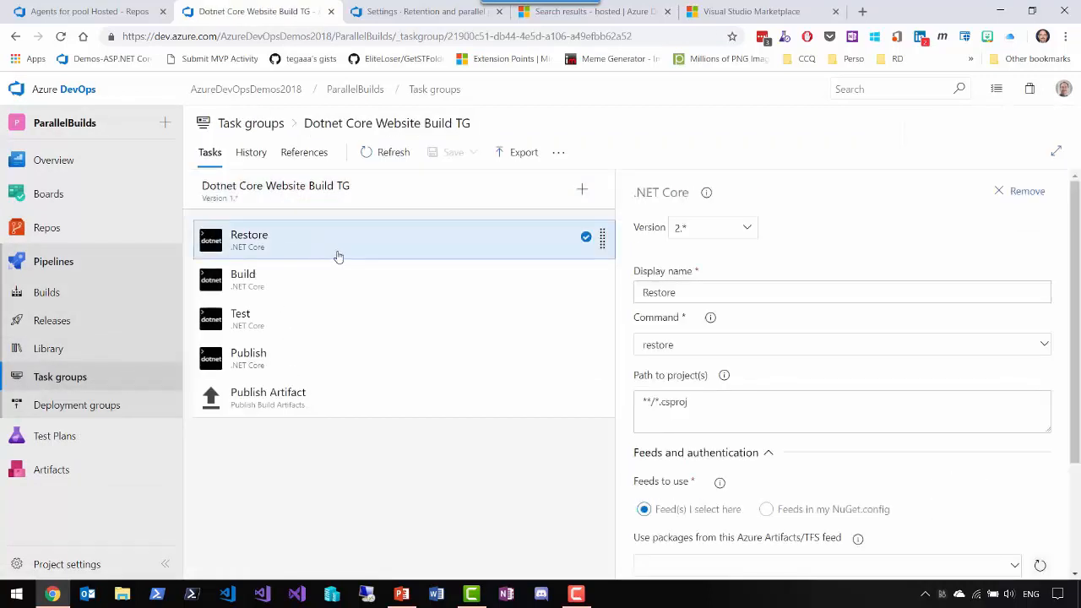
click(684, 402)
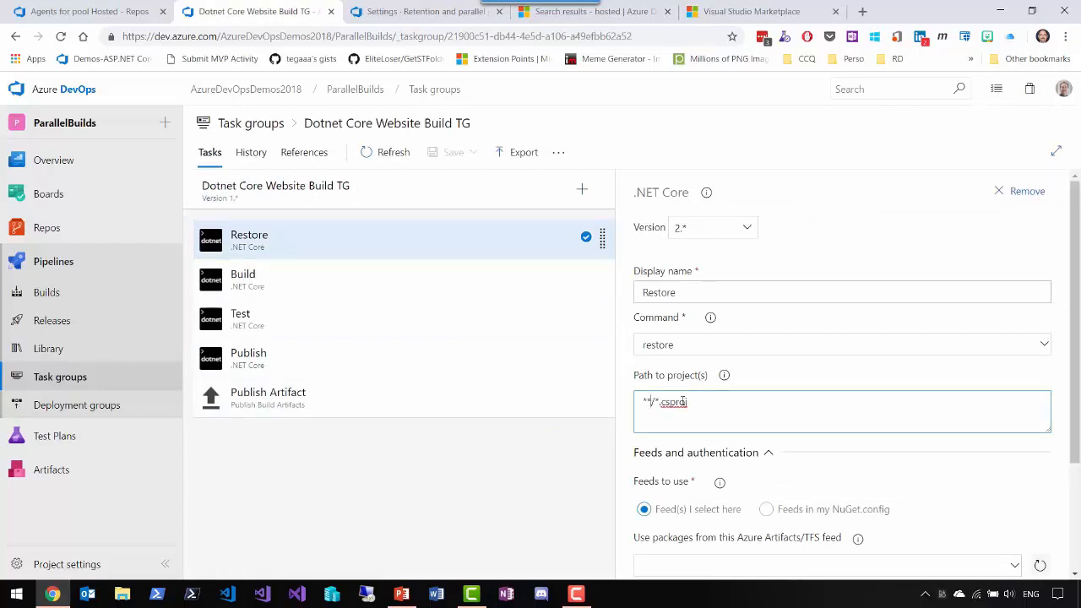
text(/)
text($(Web))
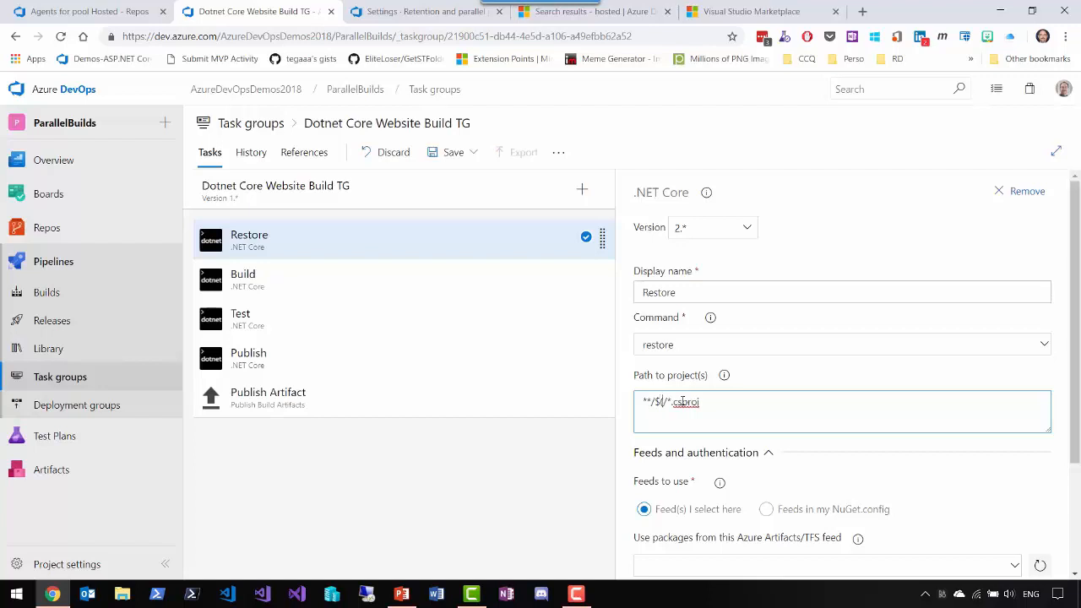
text(site)
text(/**)
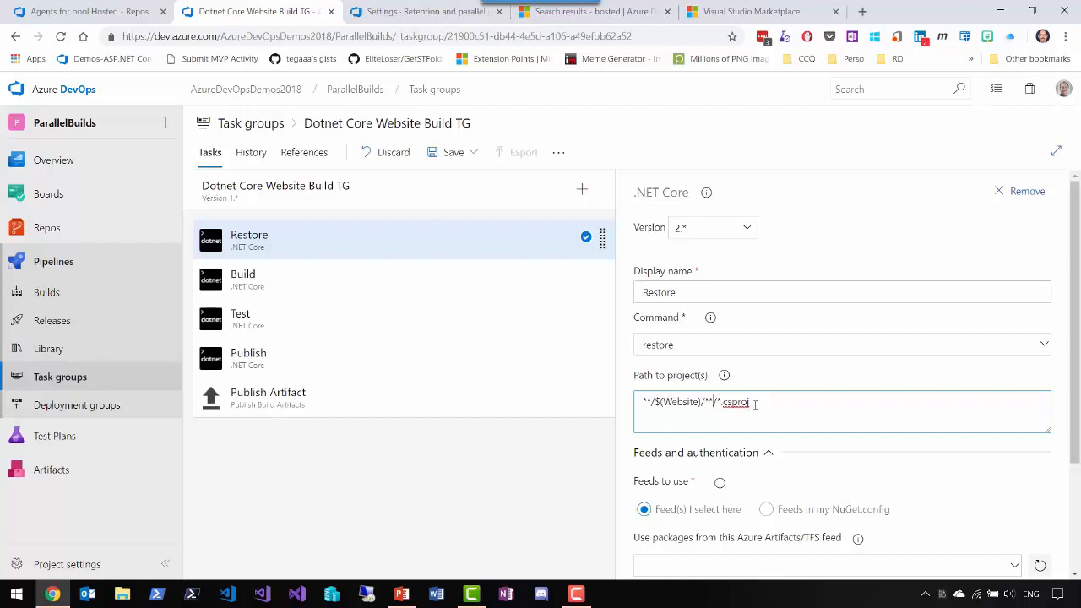
- Copy the Restore task's project path, **/$(Website)/**/*.csproj, into the Build task's project path
drag(754, 402, 642, 408)
key(ctrl+c)
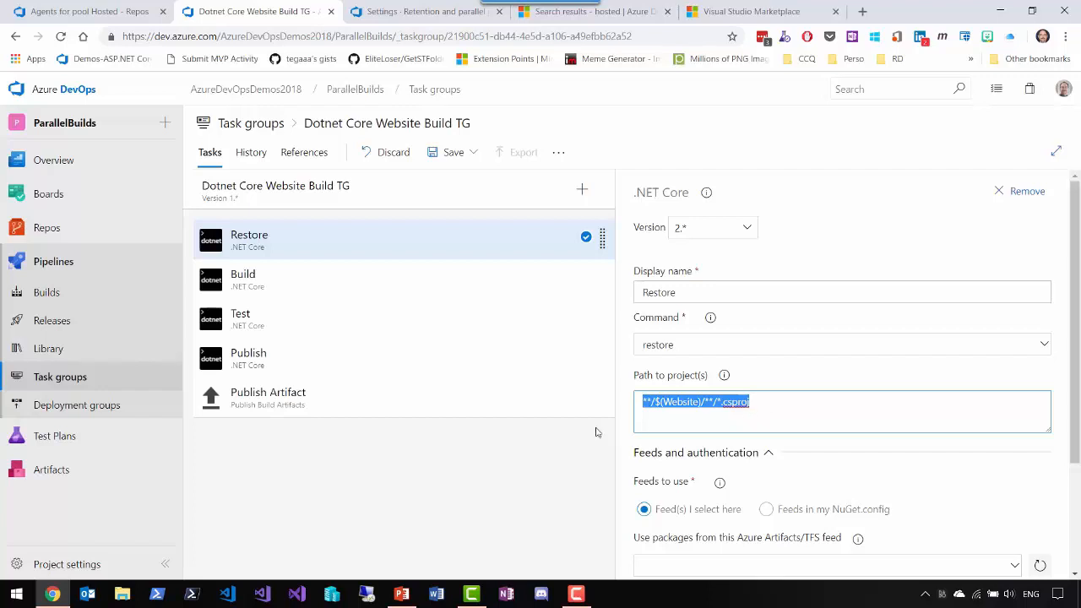
click(316, 290)
drag(699, 407, 613, 409)
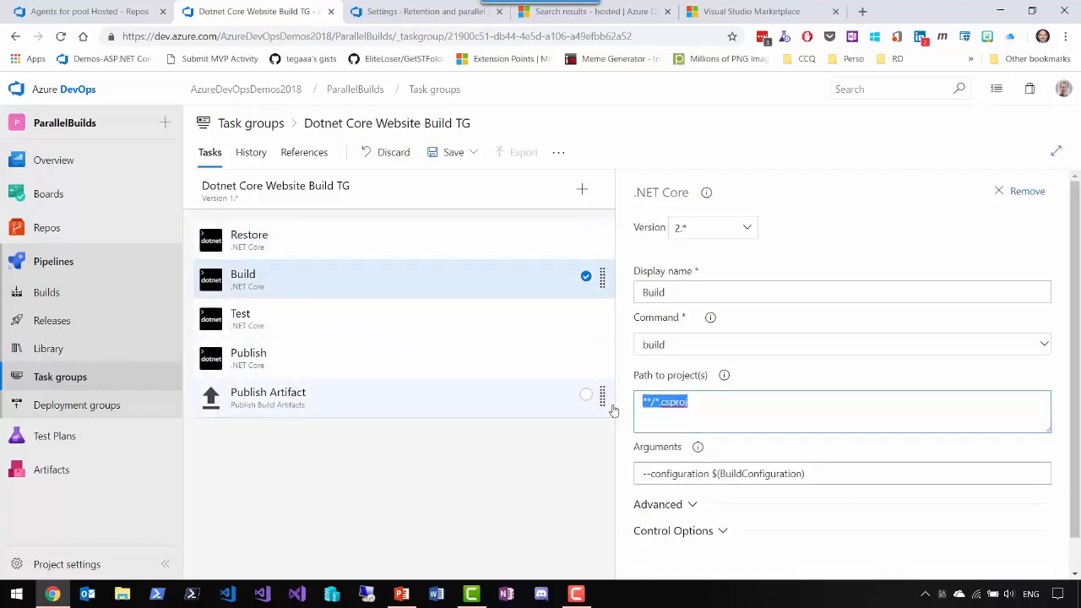
text(**/*[Tt]ests/*.csproj)
- Set the Test task's project path to **/$(Website)/**/*[Tt]ests/*.csproj
click(375, 330)
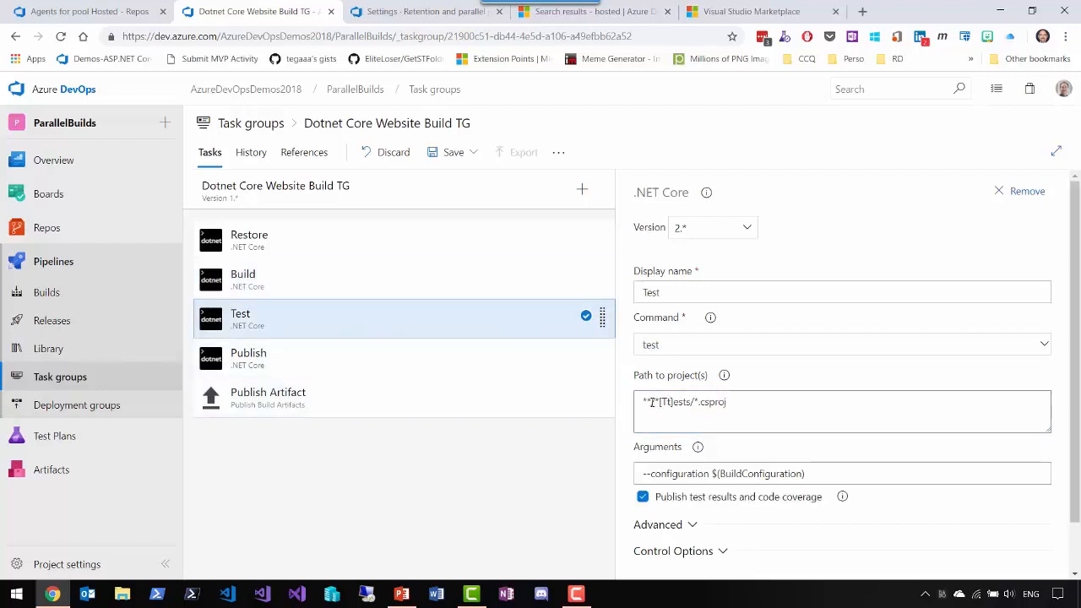
drag(653, 402, 622, 408)
key(ctrl+v)
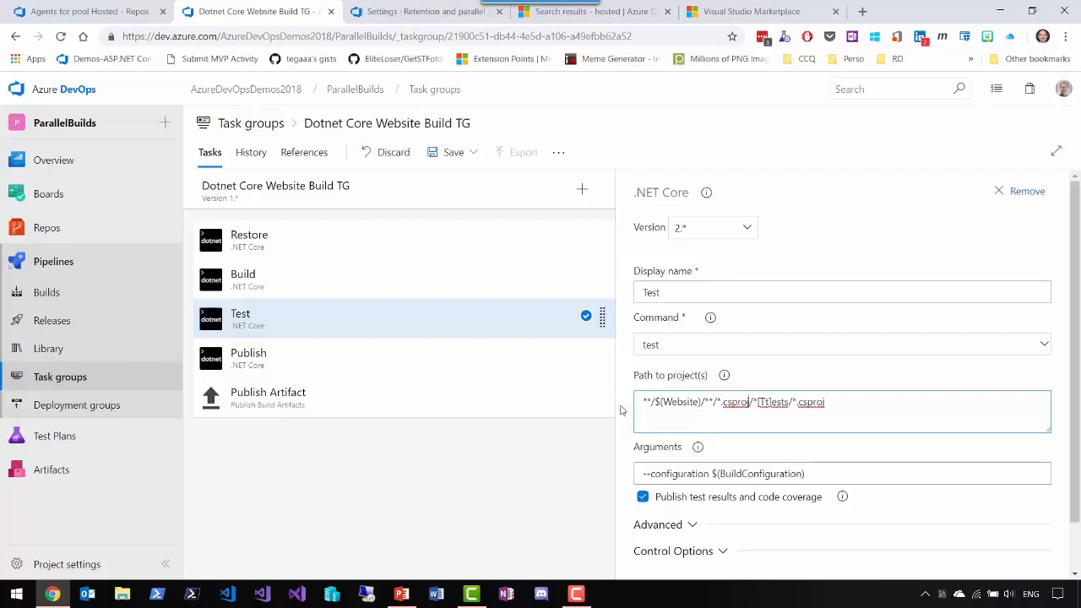
key(BackSpace)
key(BackSpace)
key(BackSpace)
key(BackSpace)
key(BackSpace)
key(BackSpace)
key(BackSpace)
key(BackSpace)
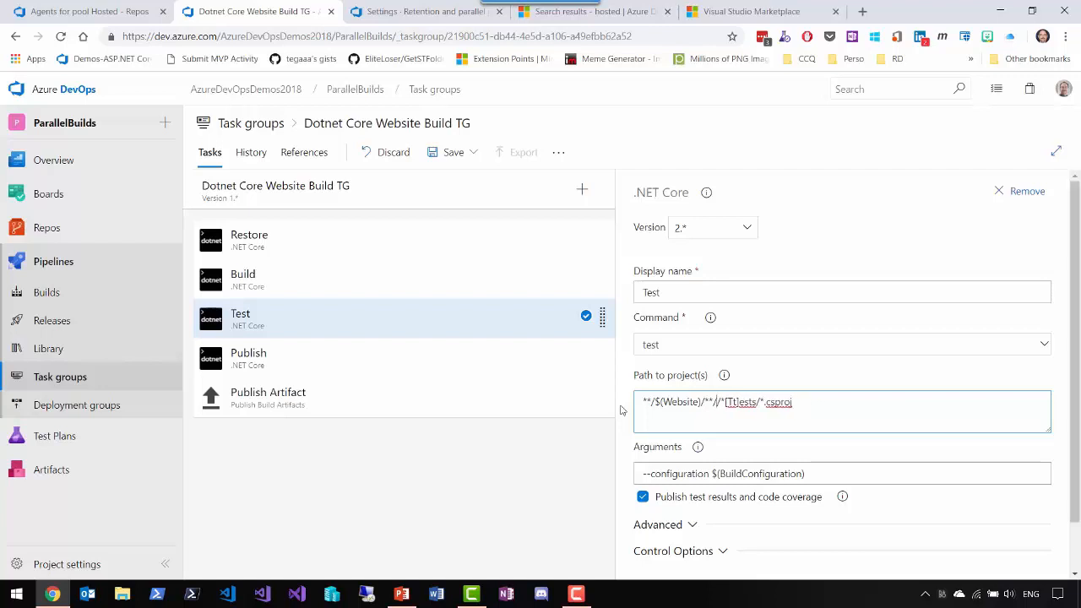
key(BackSpace)
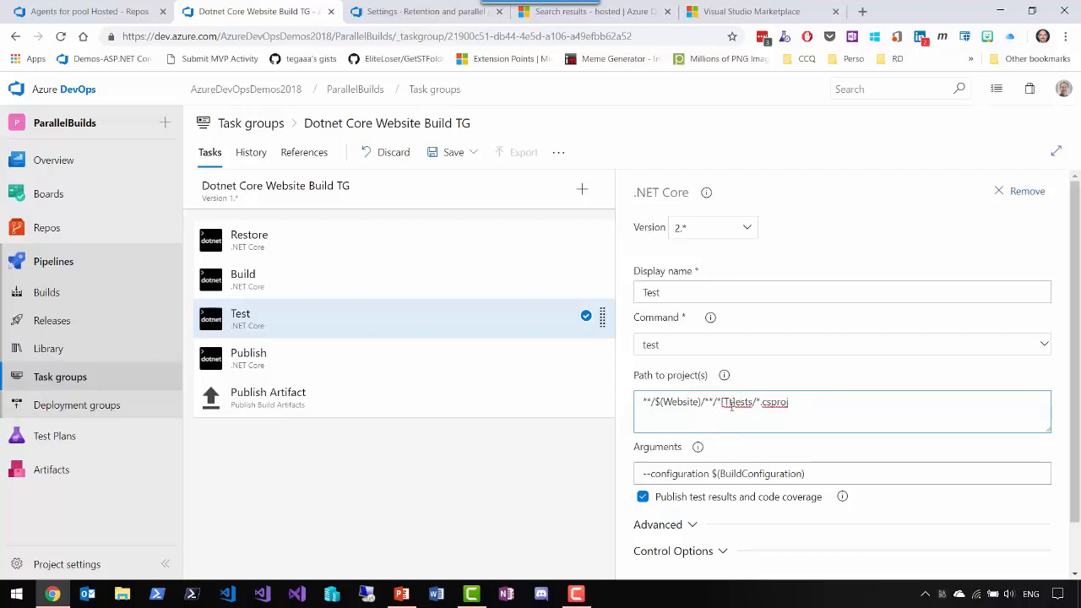
- Parameterize the Publish Artifact task's artifact name as $(drop)
click(345, 377)
click(380, 400)
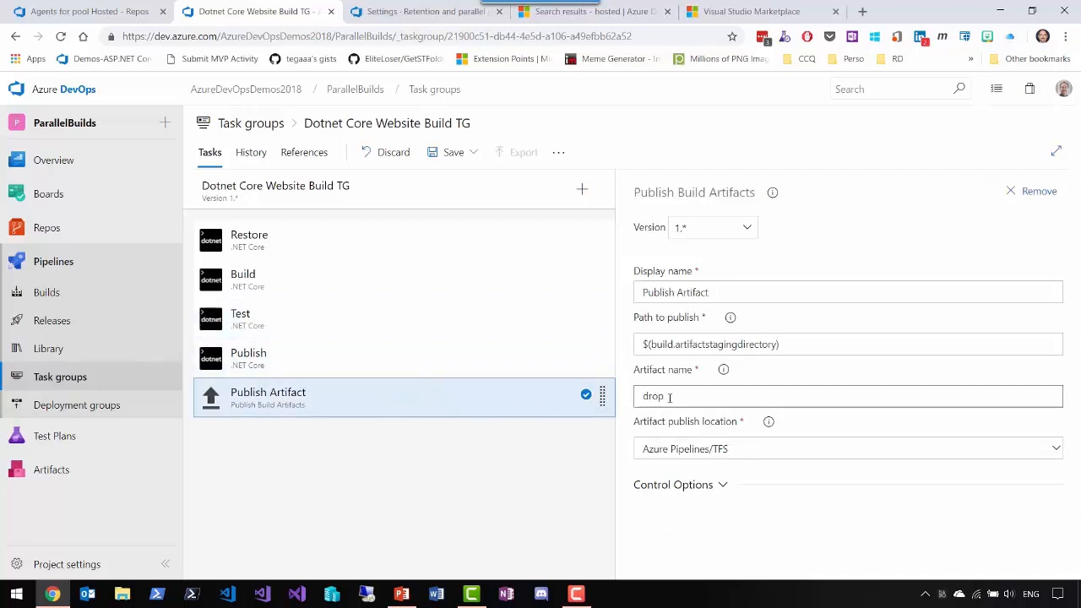
drag(669, 397, 611, 402)
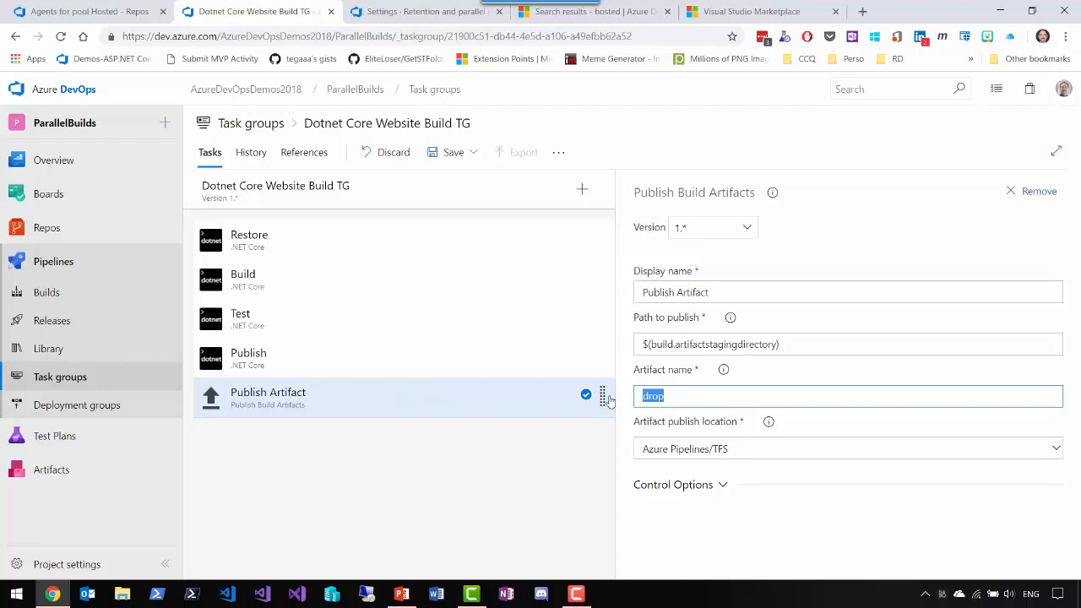
key(Home)
text($)
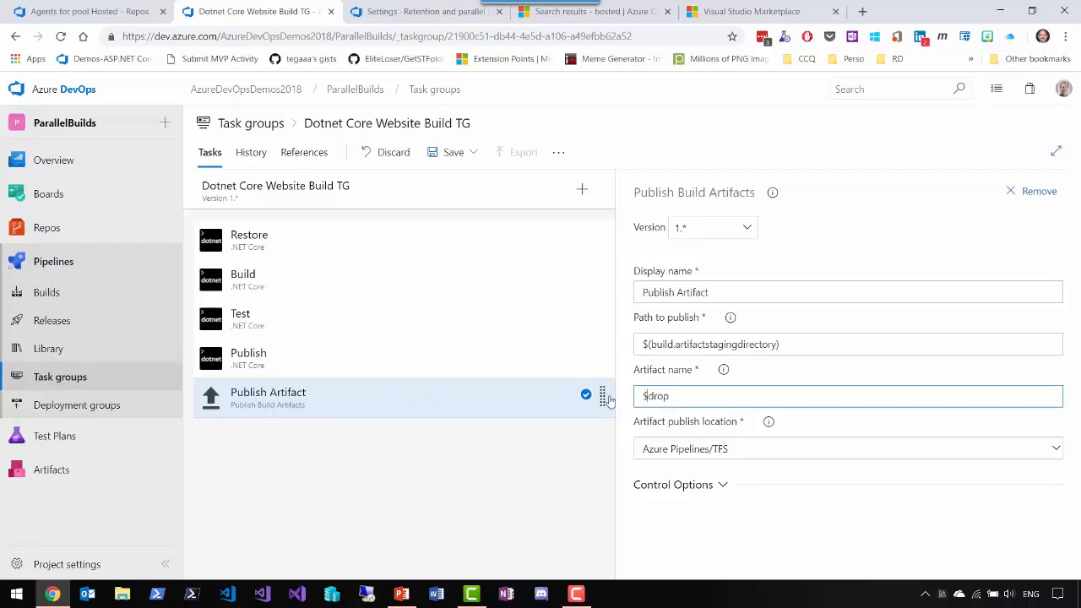
text(()
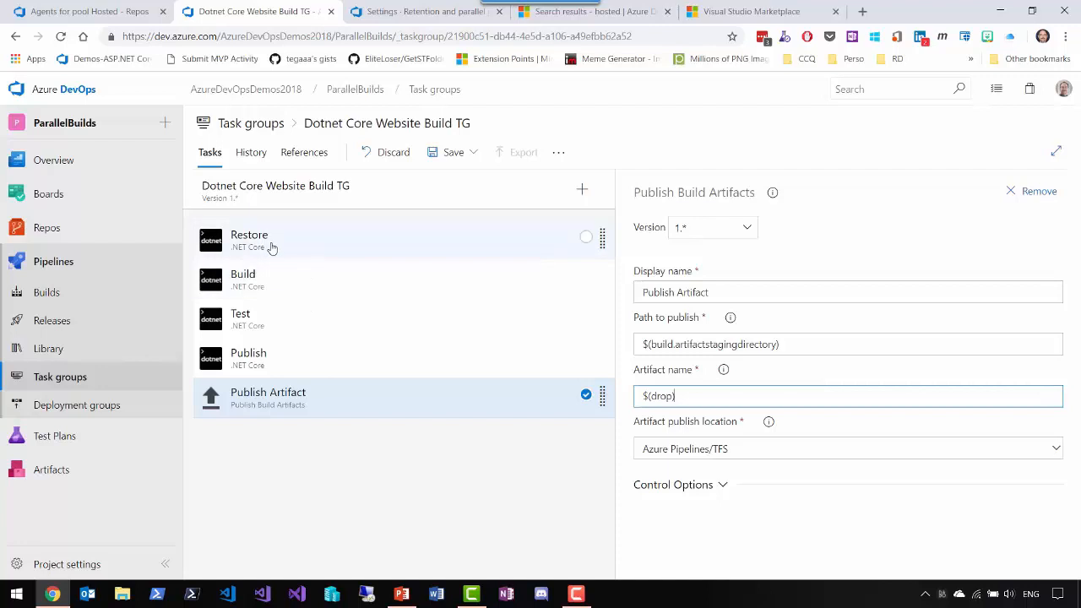
- Check the parameters of the Dotnet Core Website Build TG task group and save it without a comment
click(338, 194)
scroll(681, 410, down, 1)
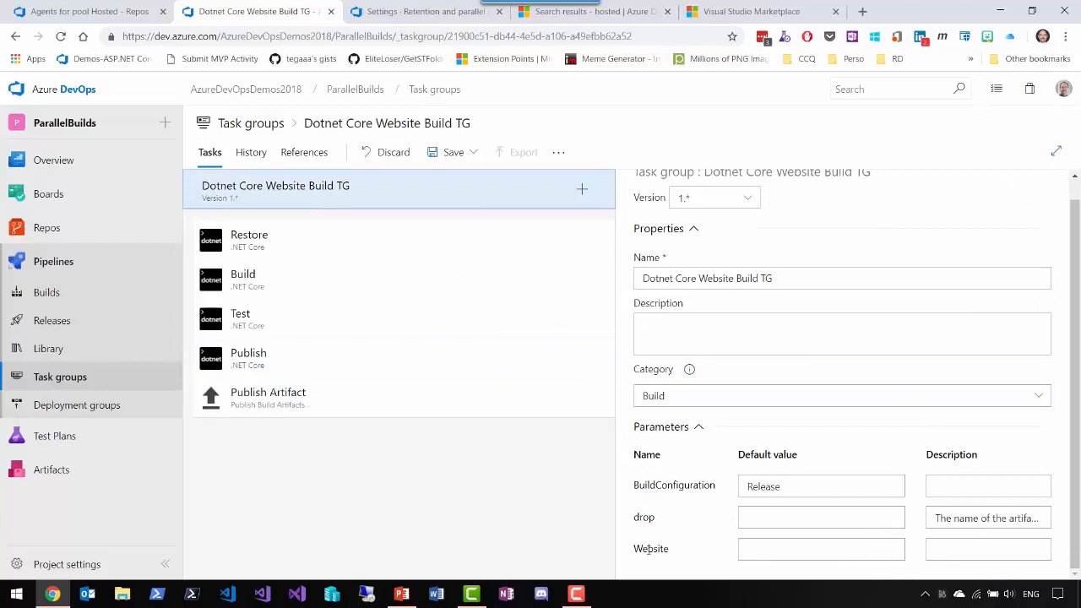
click(454, 152)
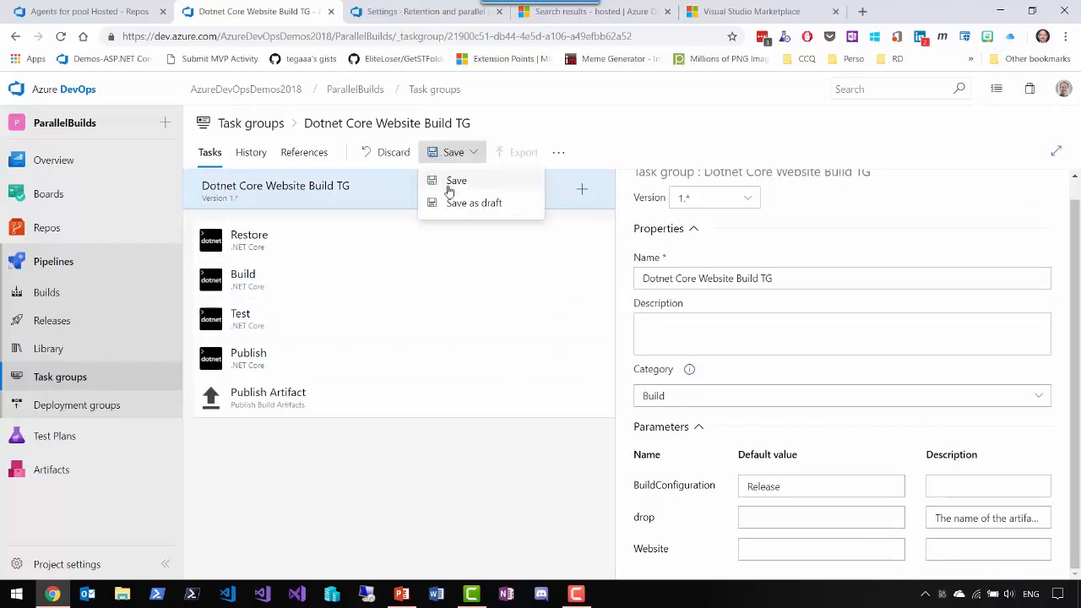
click(452, 182)
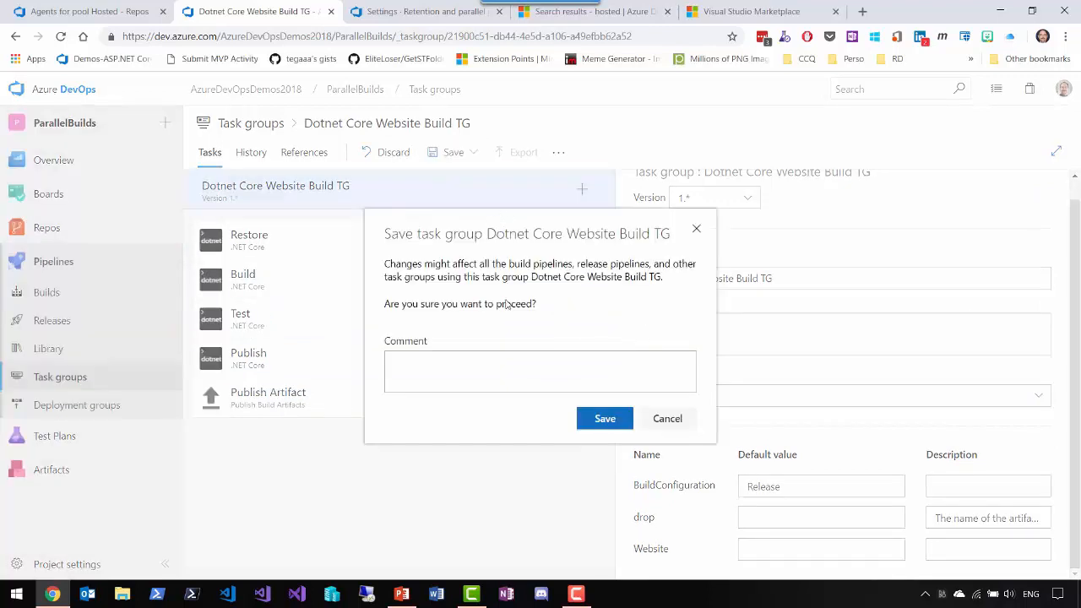
click(605, 419)
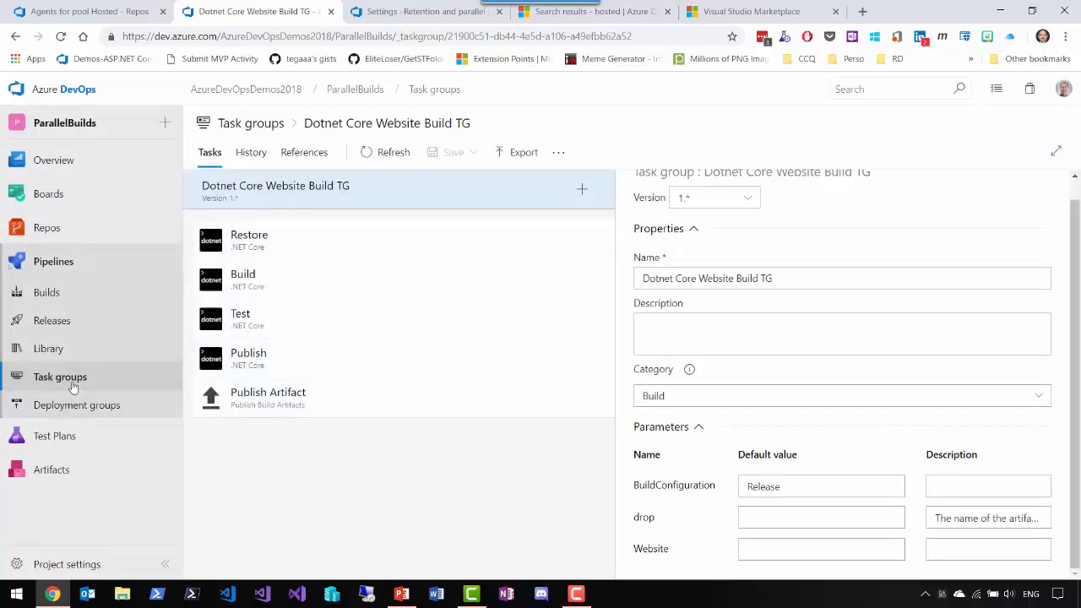
- In the build pipeline's Build Website A step, set the drop parameter to "drop" and the Website parameter to "WebsiteA"
click(46, 293)
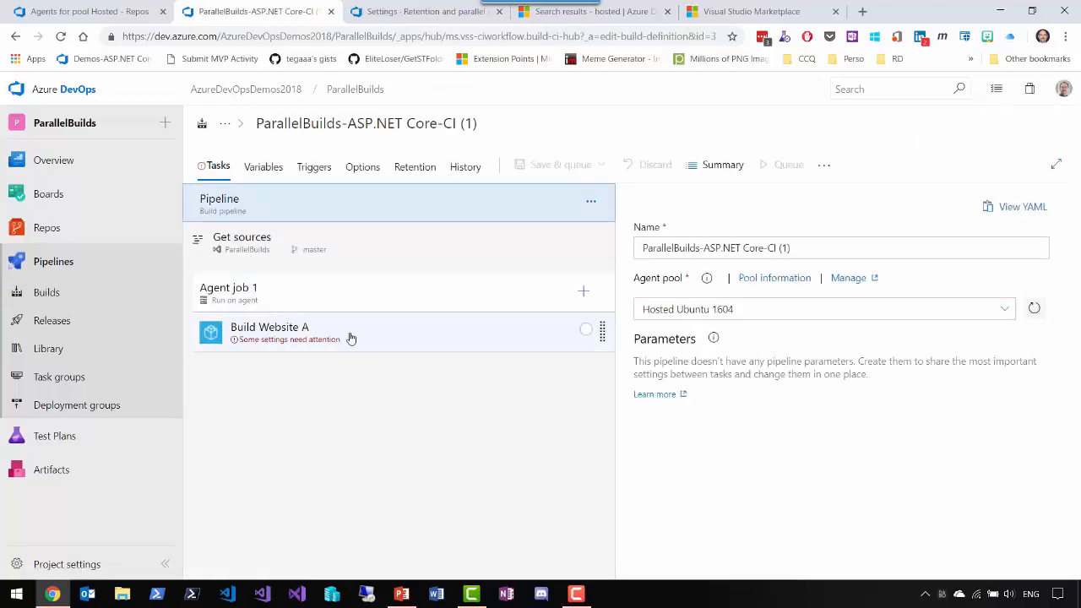
click(351, 338)
click(666, 404)
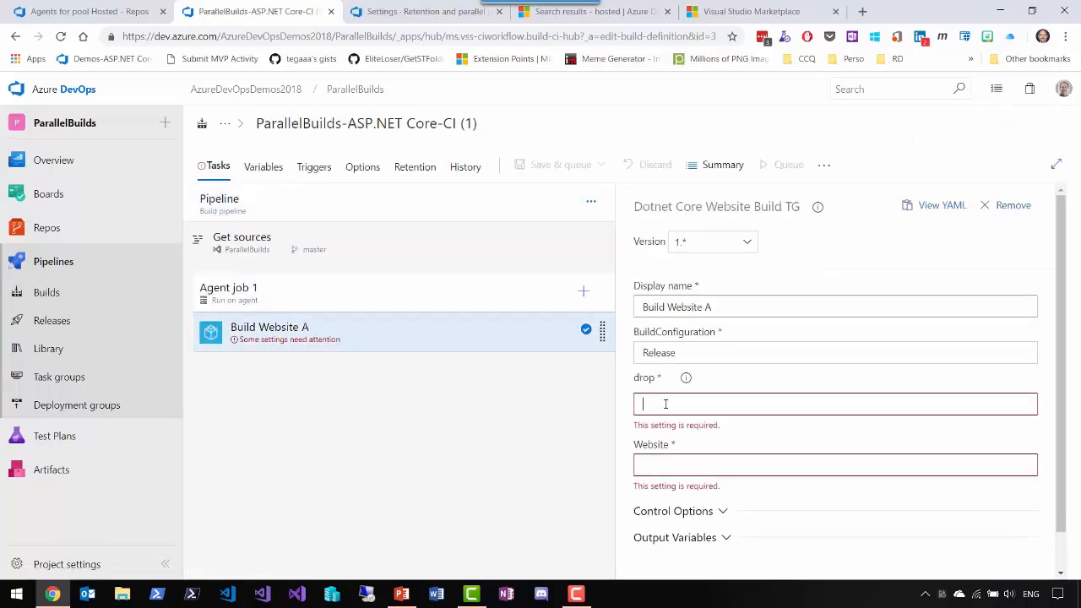
text(drop)
key(Tab)
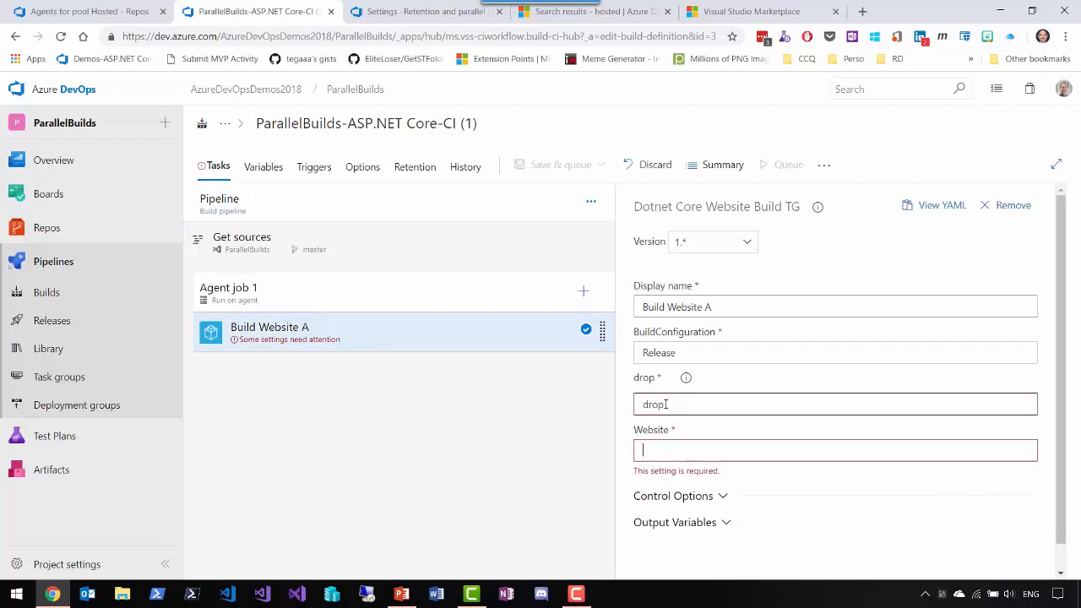
text(Web)
text(siet)
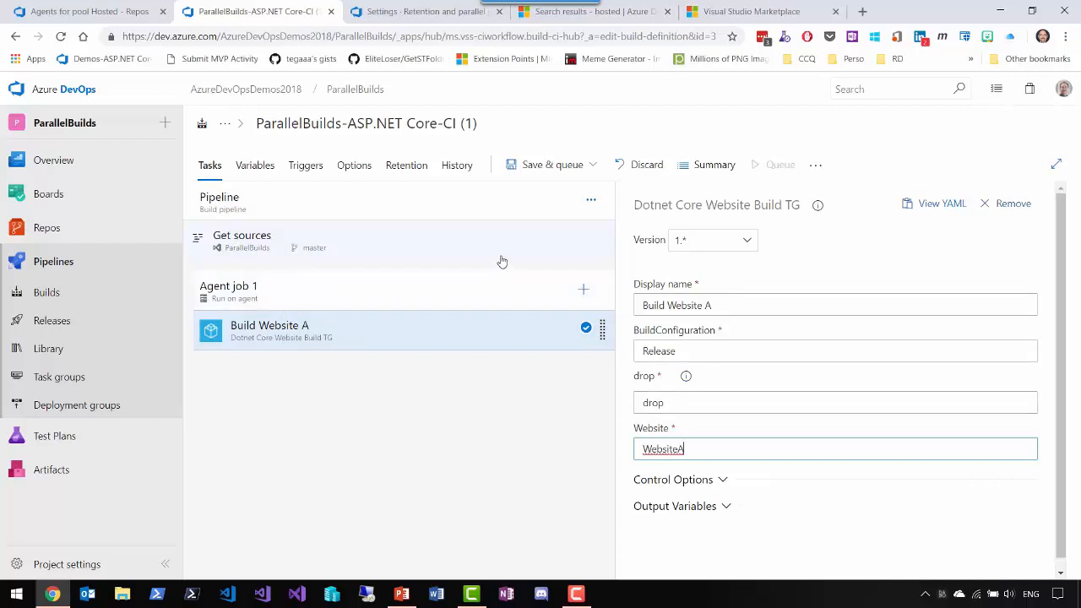
- Add a second agent job to the pipeline and rename Agent job 1 to "Build Website A"
click(591, 200)
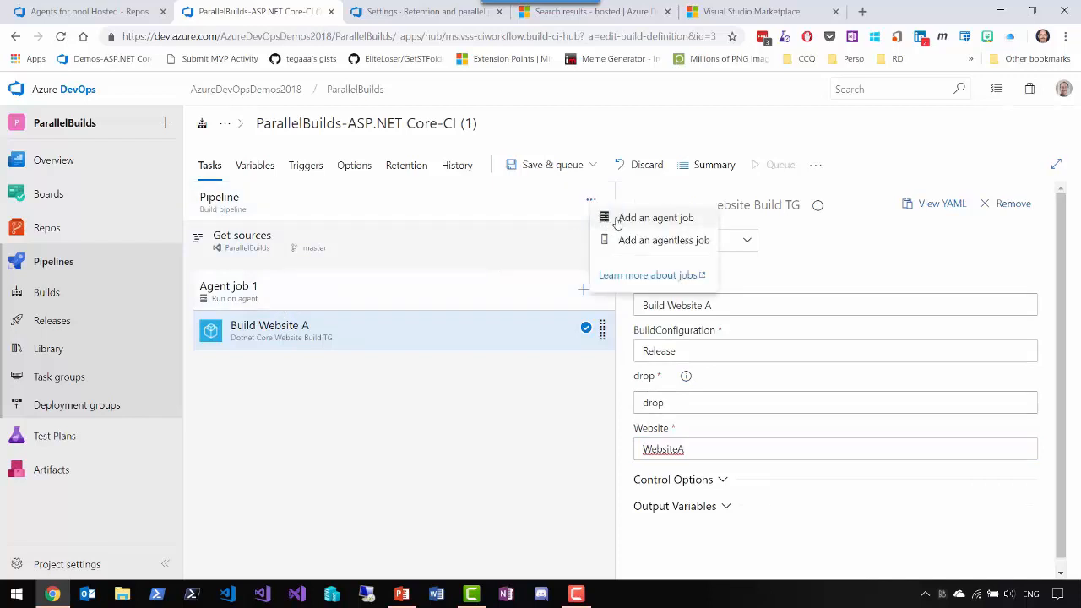
click(617, 216)
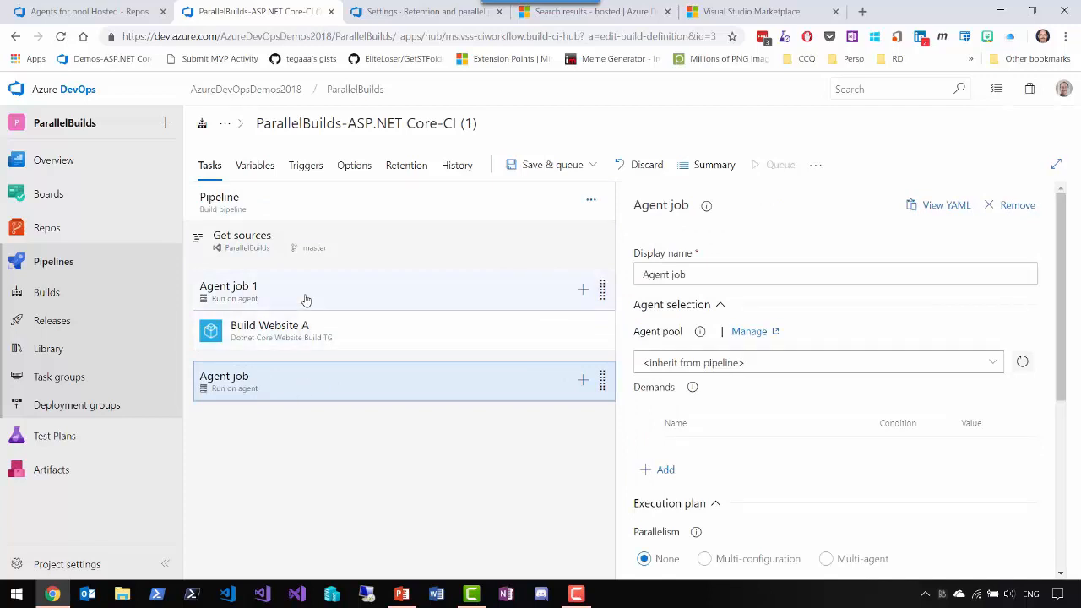
click(529, 307)
drag(713, 275, 596, 290)
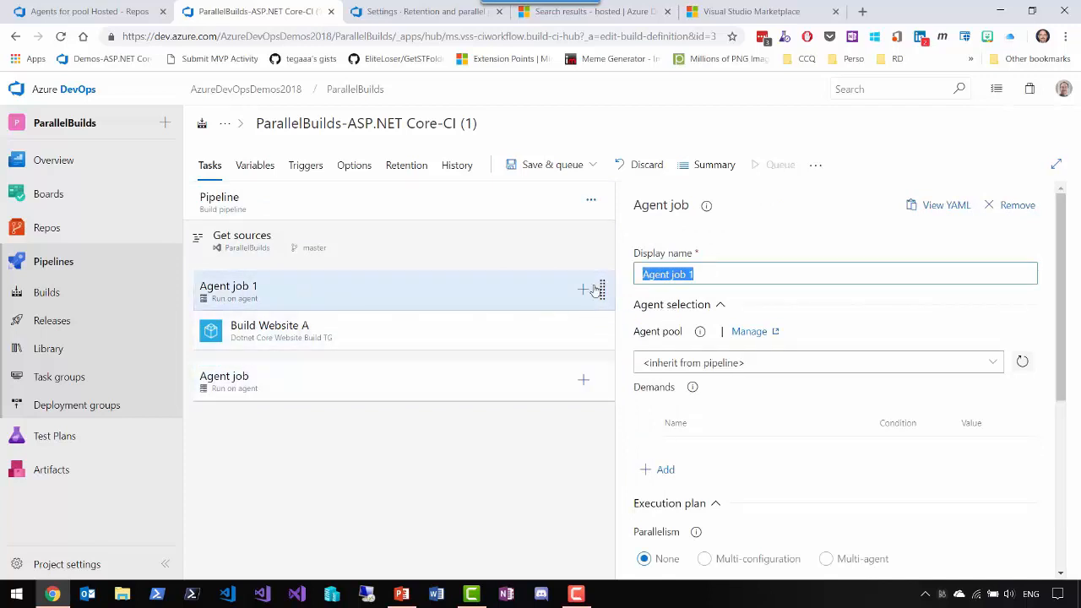
text(Build)
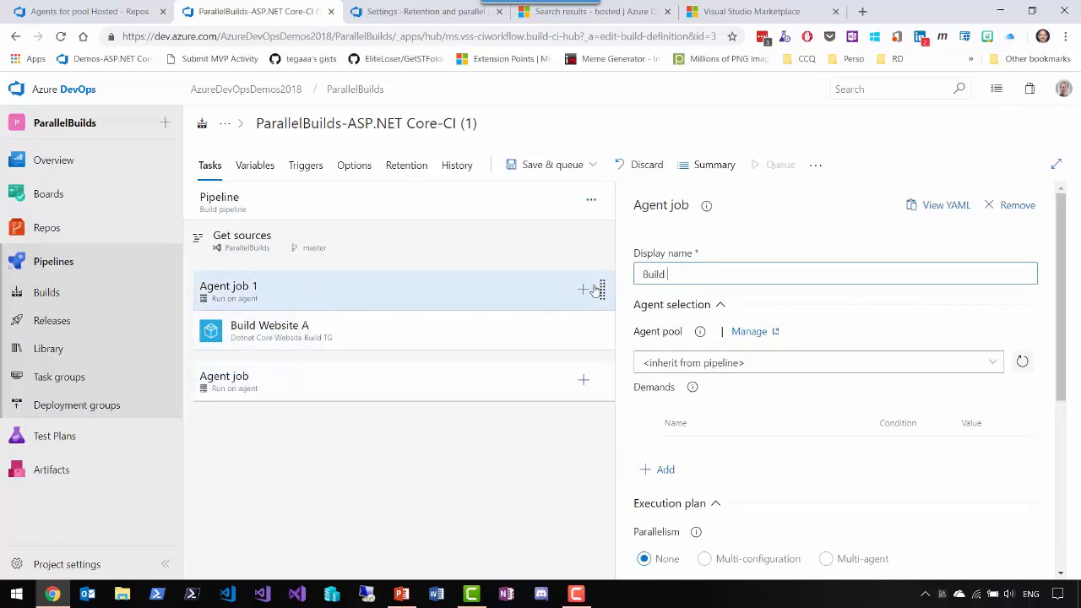
text( Website A)
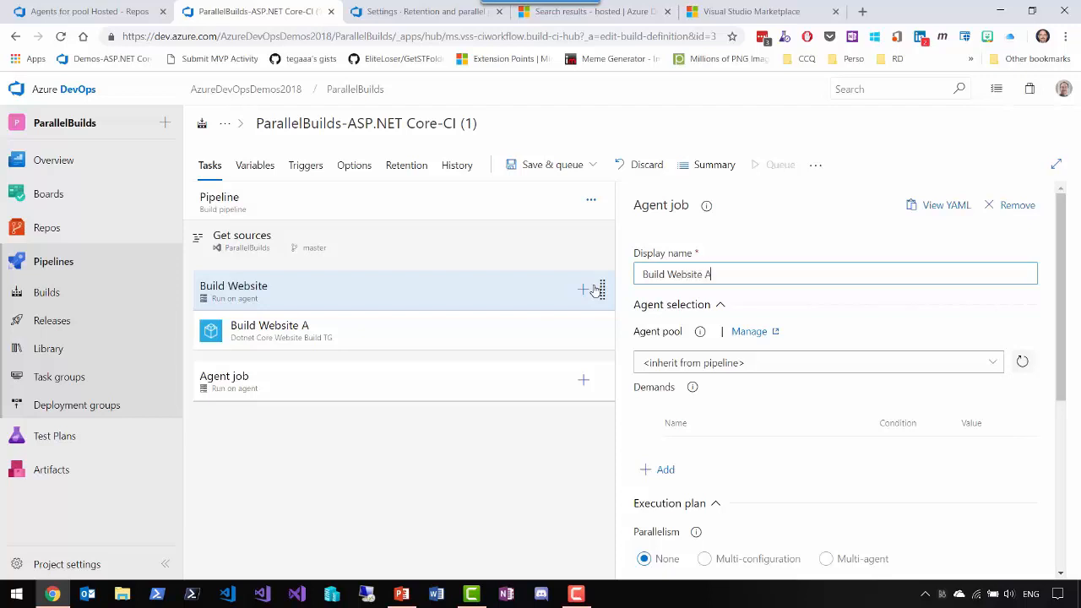
- Rename the newly added agent job to "Build Website B"
click(397, 389)
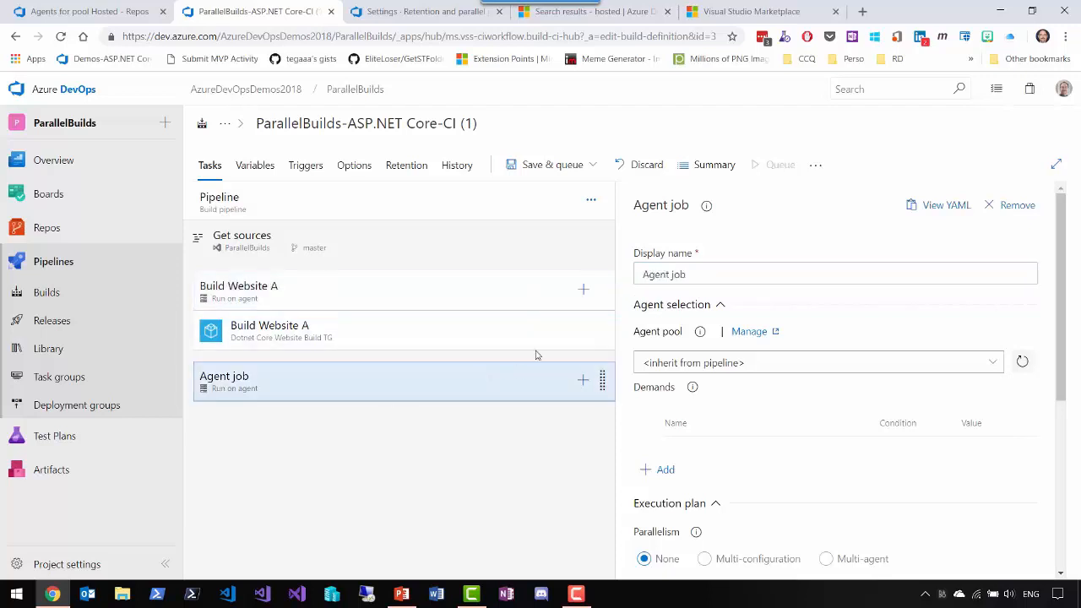
click(728, 272)
text(Build Website B)
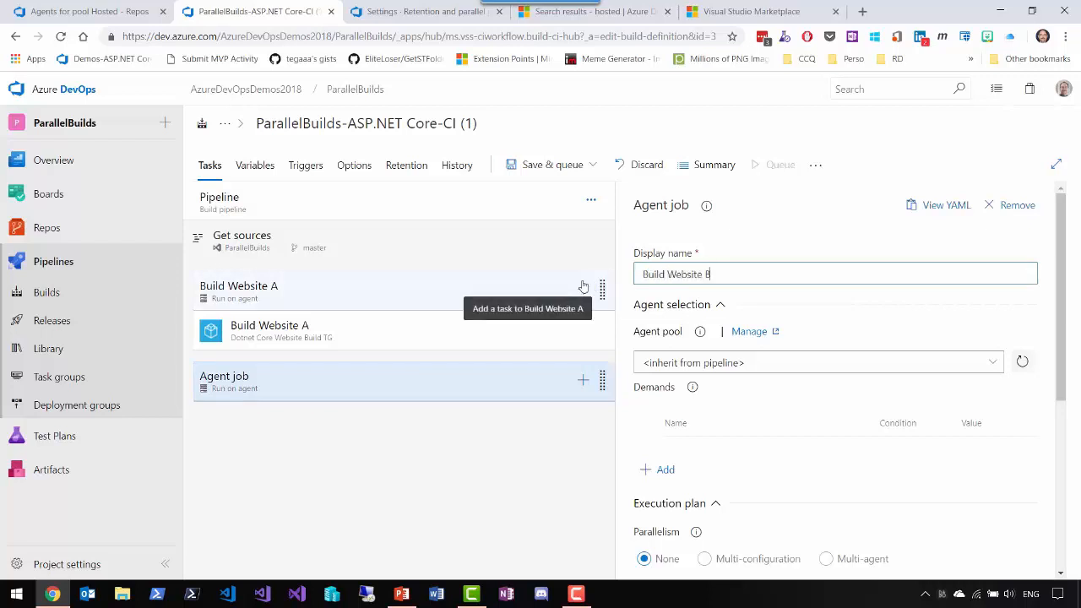
- Duplicate the Build Website A task group step and move the copy into the Build Website B job
click(329, 340)
right_click(328, 340)
click(345, 428)
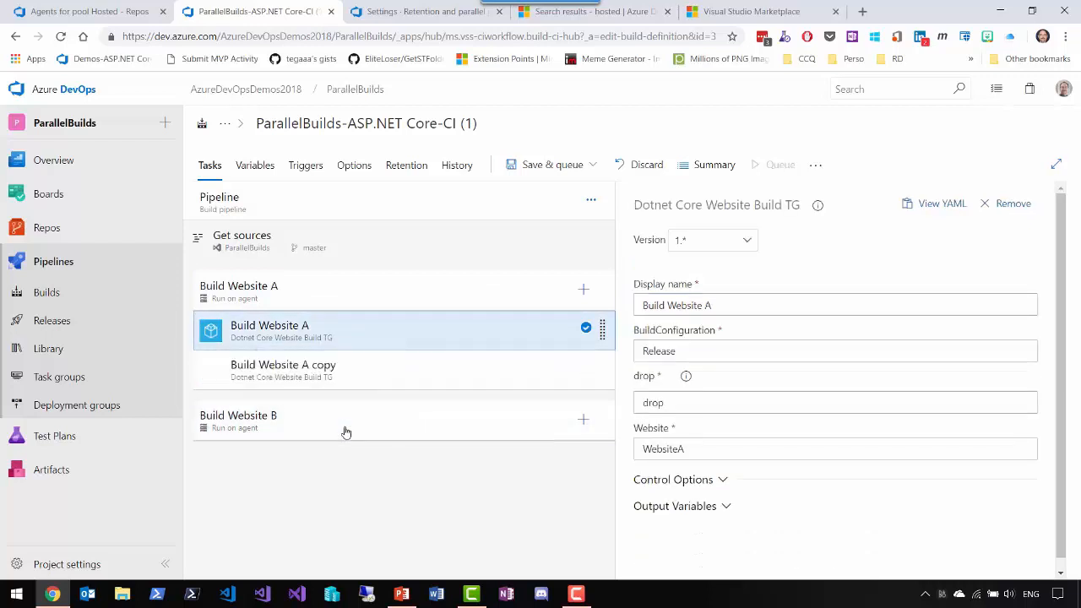
drag(337, 385, 326, 449)
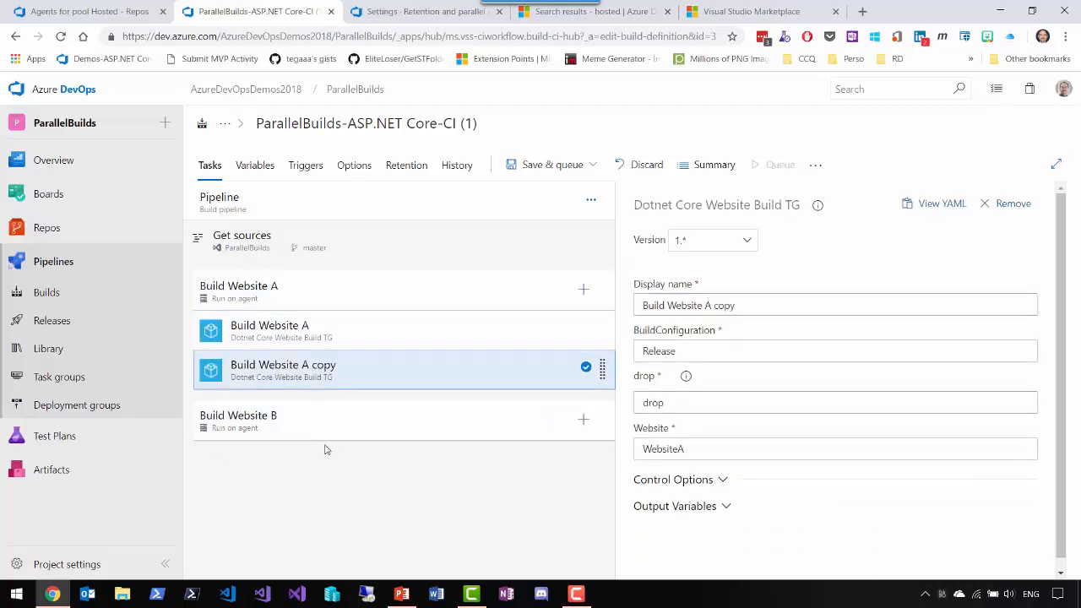
drag(320, 380, 309, 436)
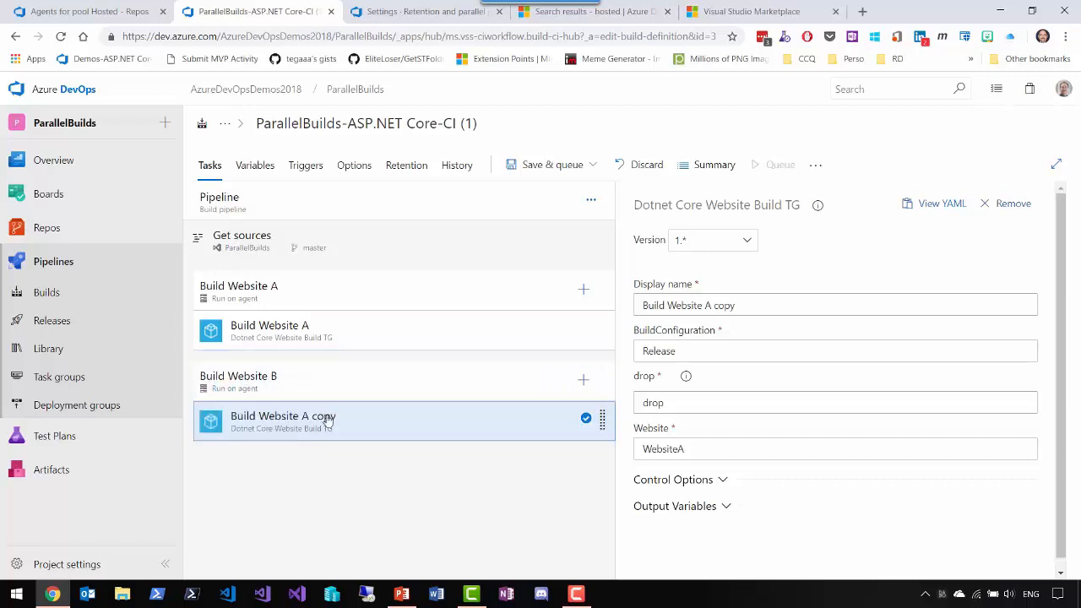
- Rename the copied step to "Build Website B" and set its Website parameter to "WebsiteB"
drag(705, 305, 784, 304)
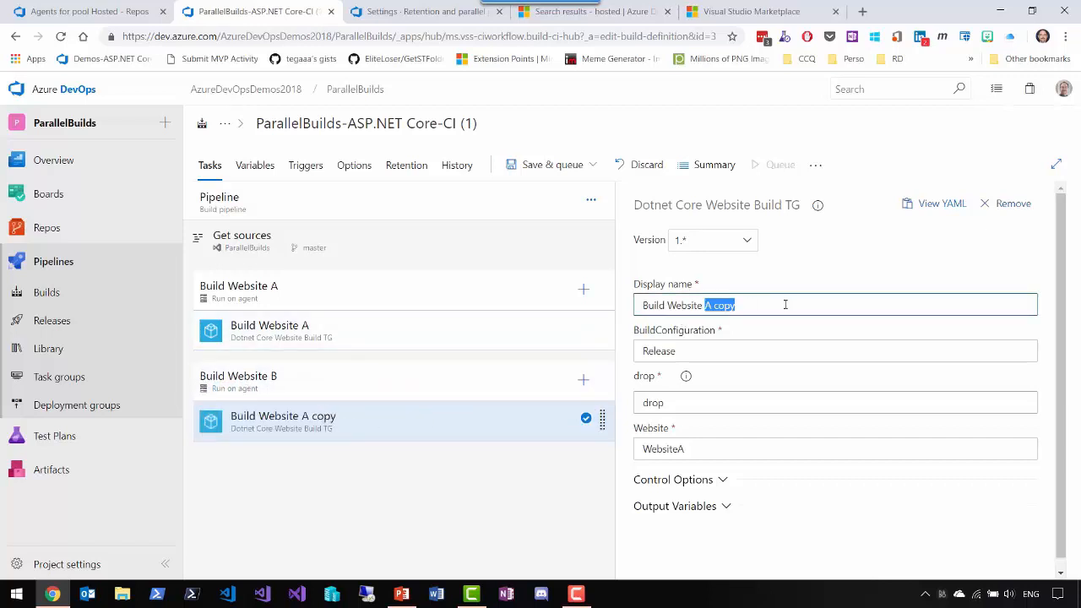
text(B)
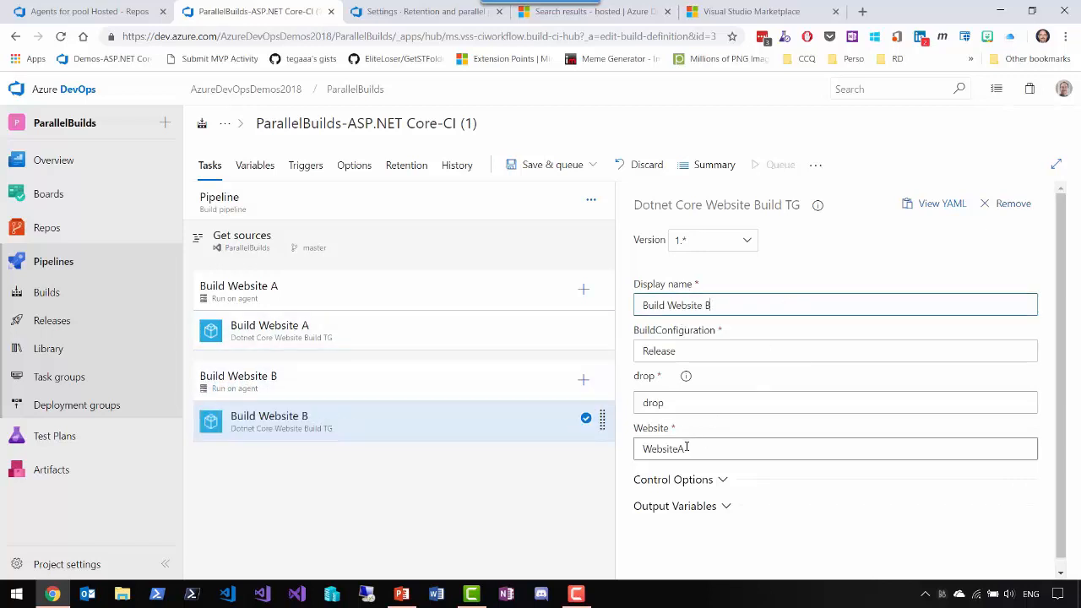
drag(680, 448, 732, 443)
text(B)
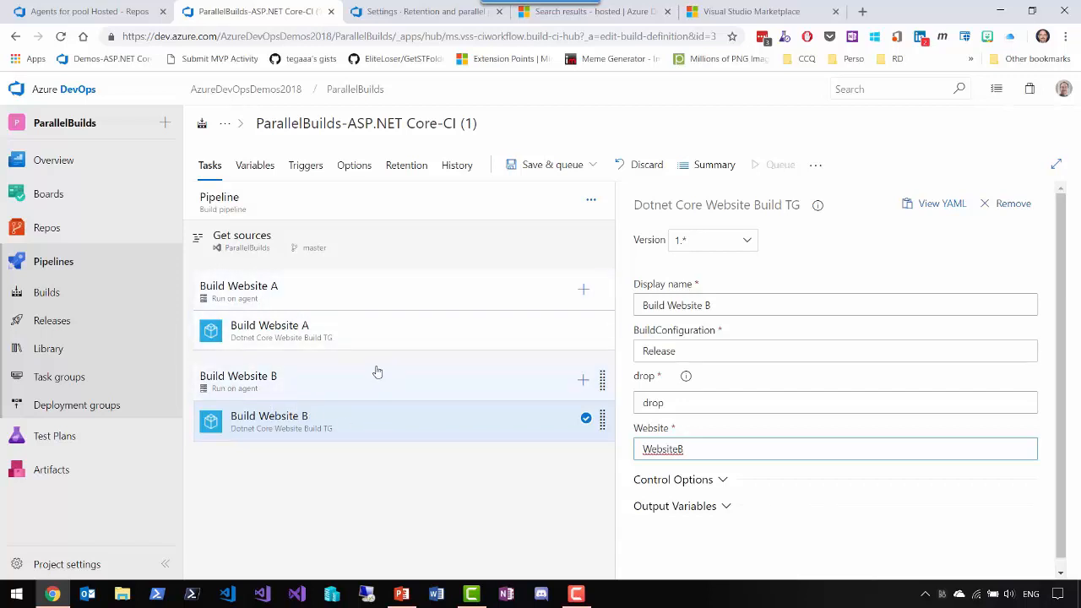
- Save the pipeline and queue a build of the master branch on the Hosted Ubuntu 1604 pool
click(529, 165)
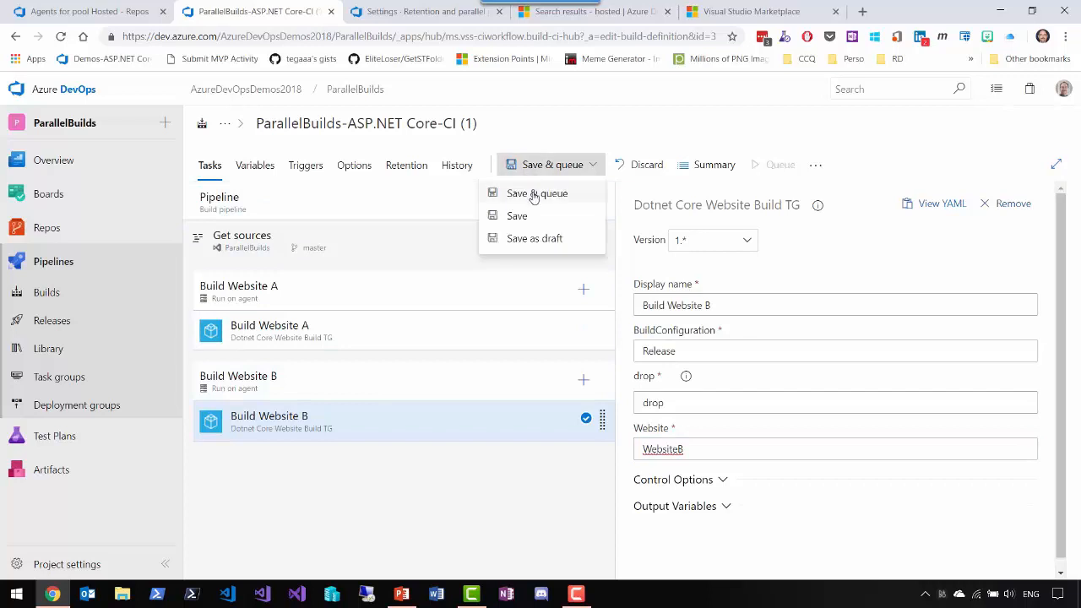
click(533, 194)
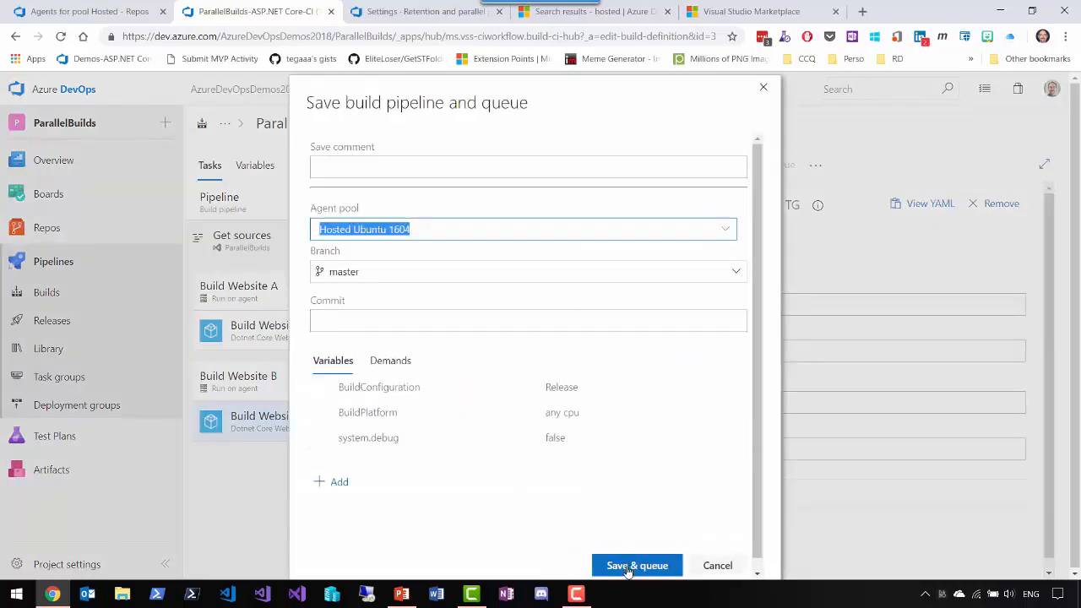
click(628, 571)
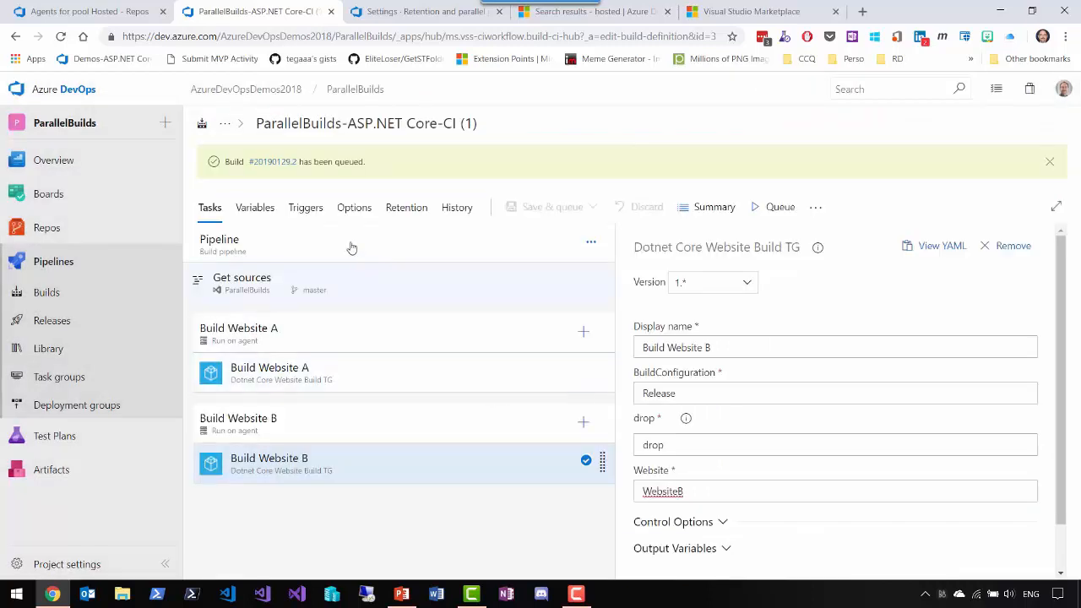
- Open the queued build and examine the logs of the Build Website B and Build Website A jobs
click(279, 162)
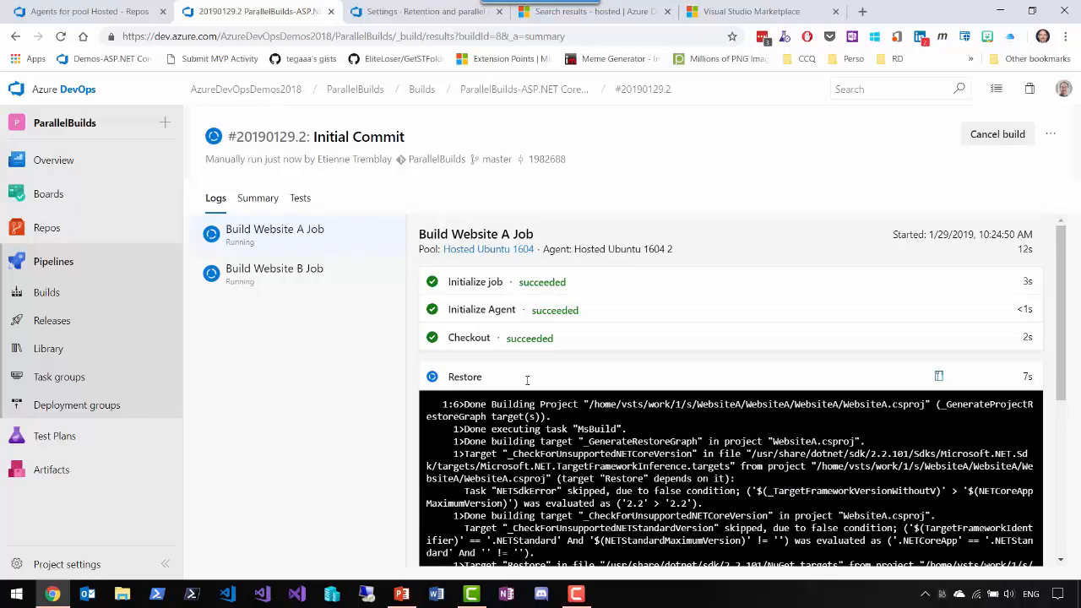
click(275, 272)
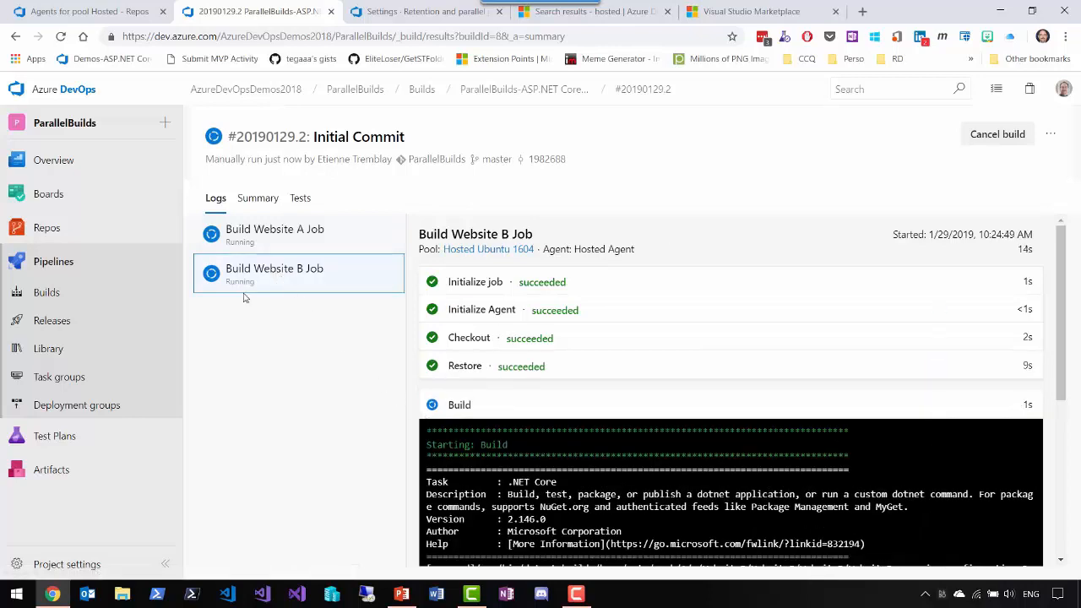
click(270, 240)
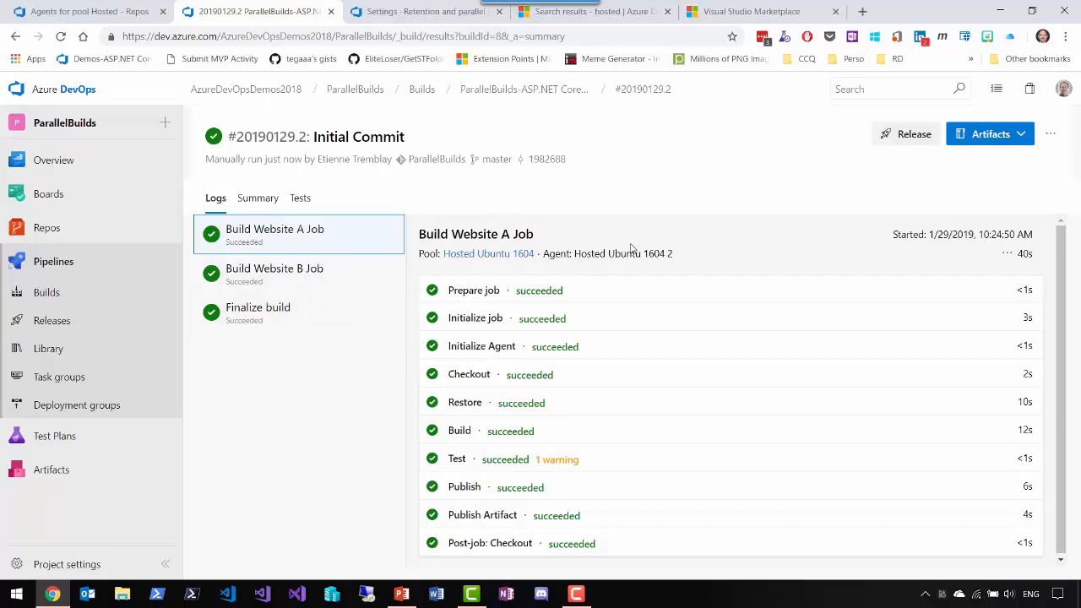
- Compare which agents ran the Build Website A and Build Website B jobs in the completed build's logs
drag(648, 253, 693, 259)
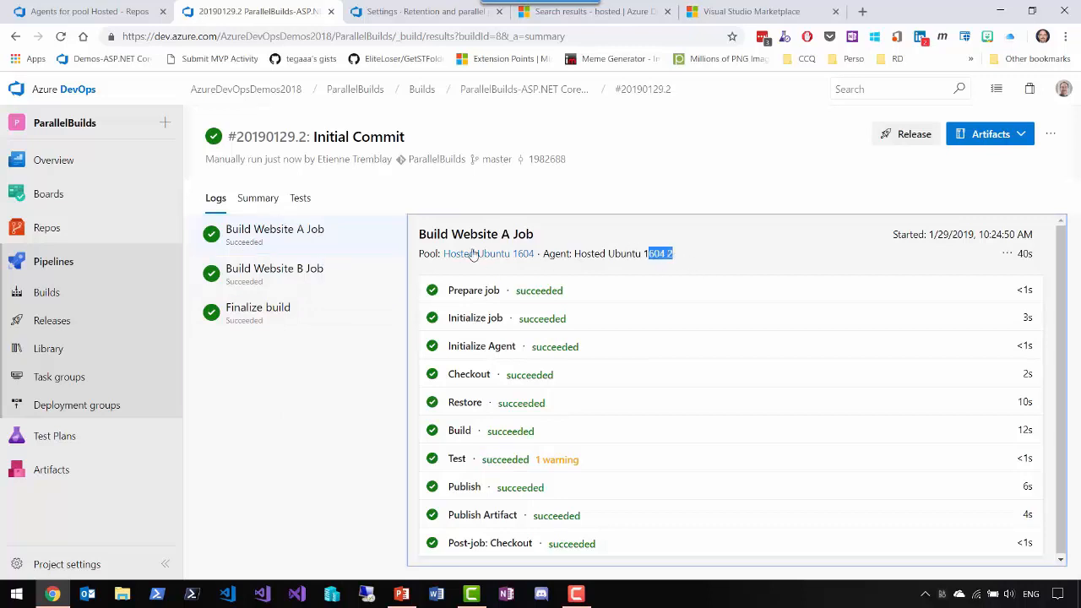
click(337, 282)
drag(606, 254, 639, 256)
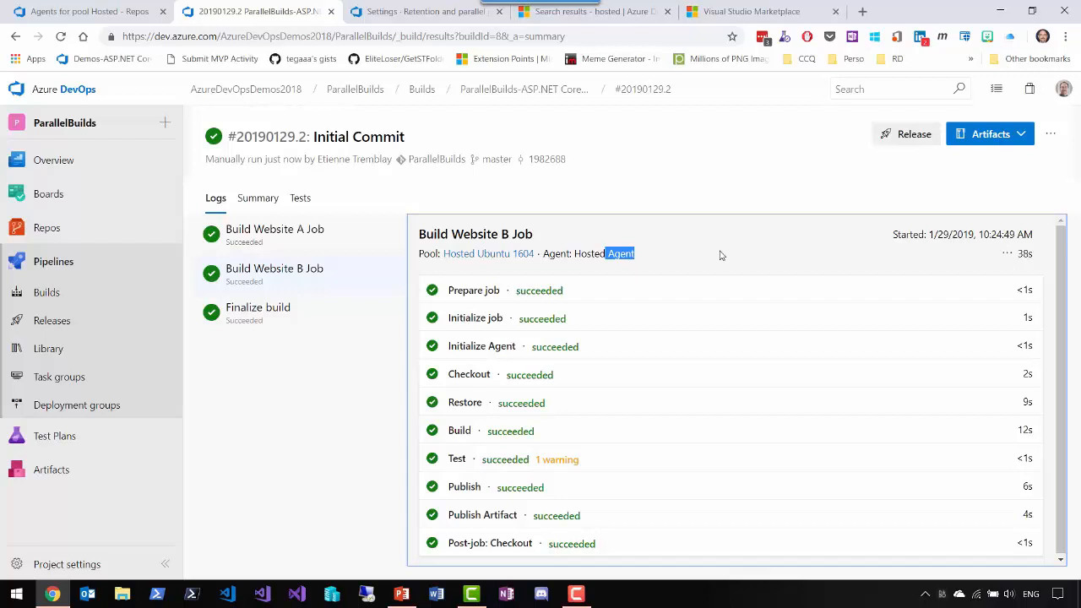
- Inspect the contents of the build's drop artifact in the Artifacts explorer, and close the explorer
click(995, 135)
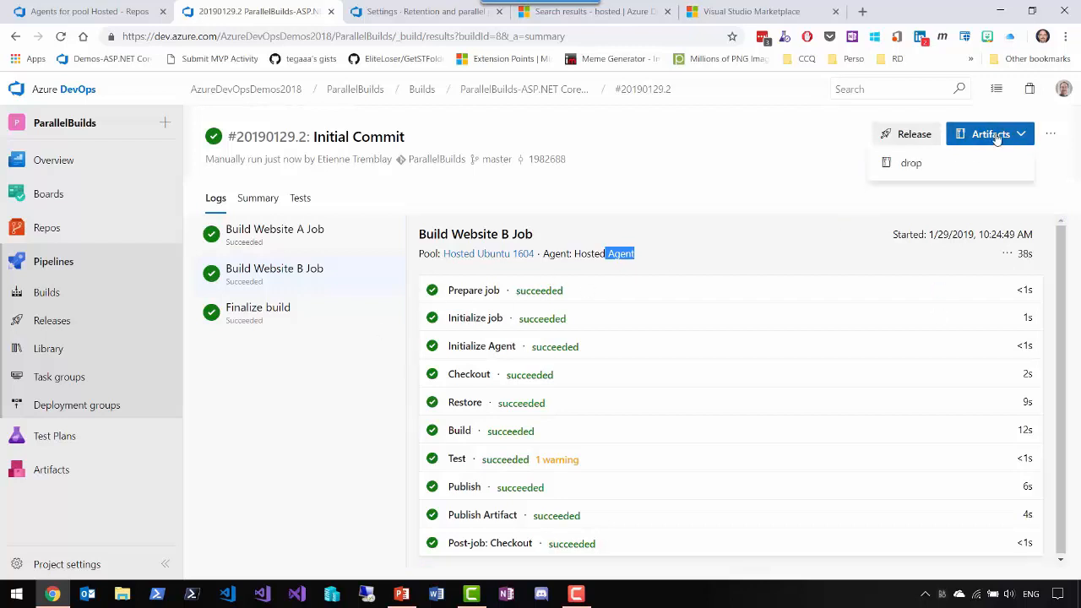
click(910, 163)
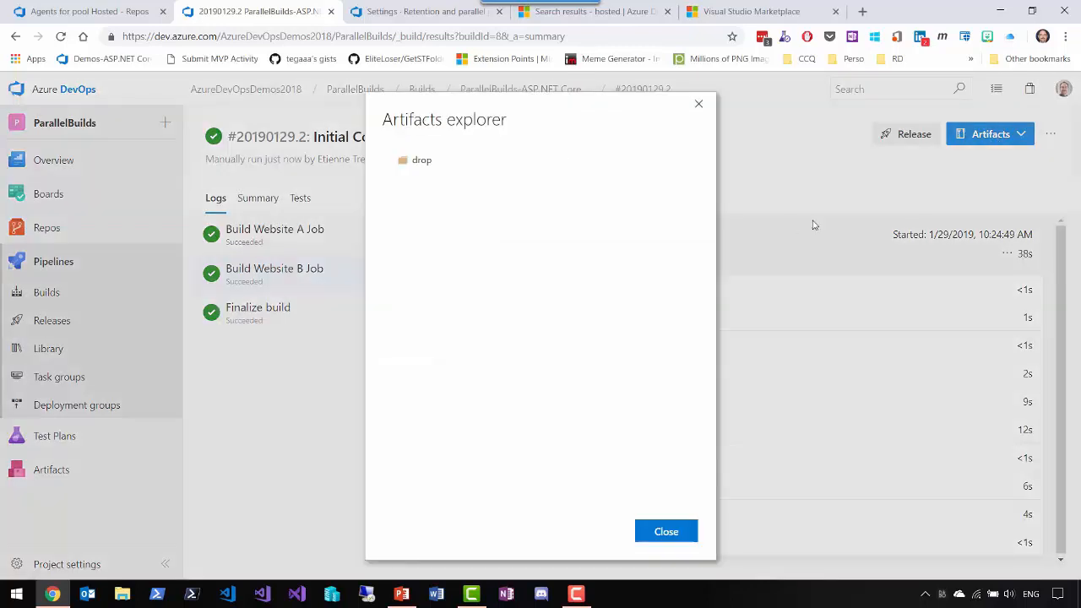
click(390, 162)
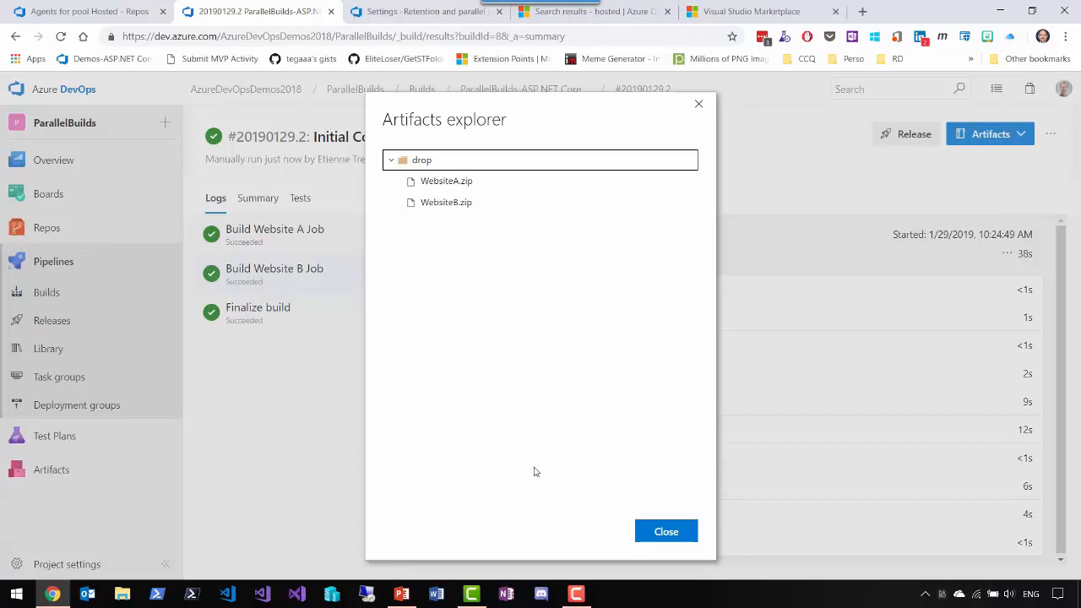
click(668, 535)
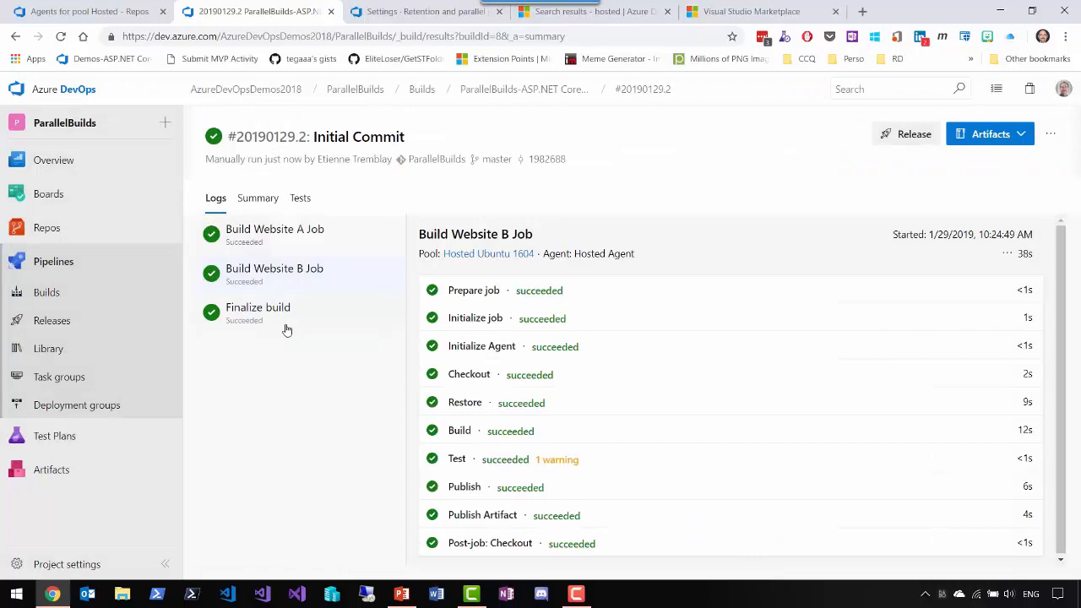